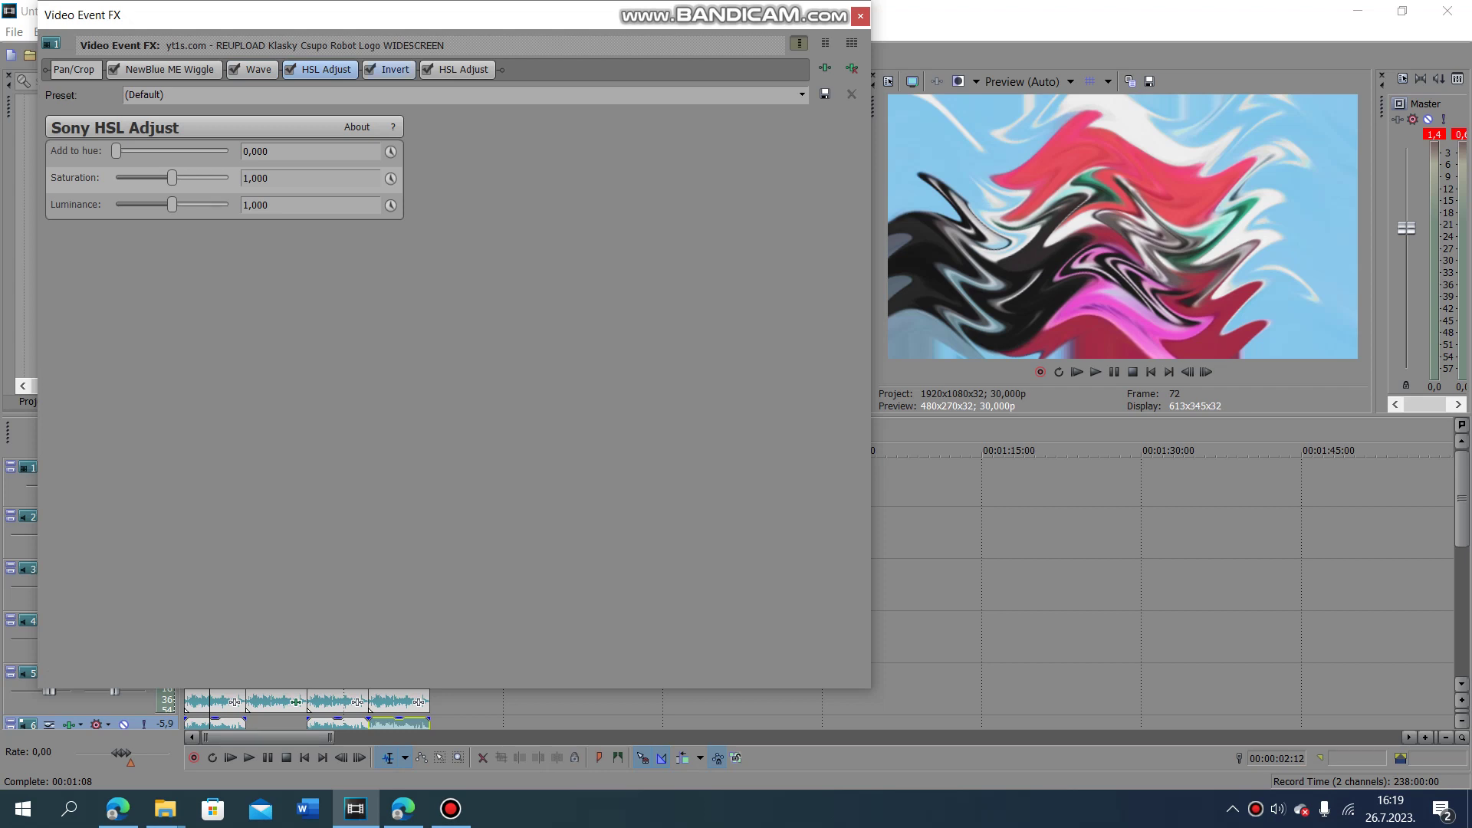
Step: Remove the first HSL Adjust effect, placed before Invert, from the first video event and check the remaining HSL Adjust settings
{"action": "left_click", "coordinate": [395, 70]}
{"action": "left_click", "coordinate": [326, 69]}
{"action": "left_click", "coordinate": [852, 67]}
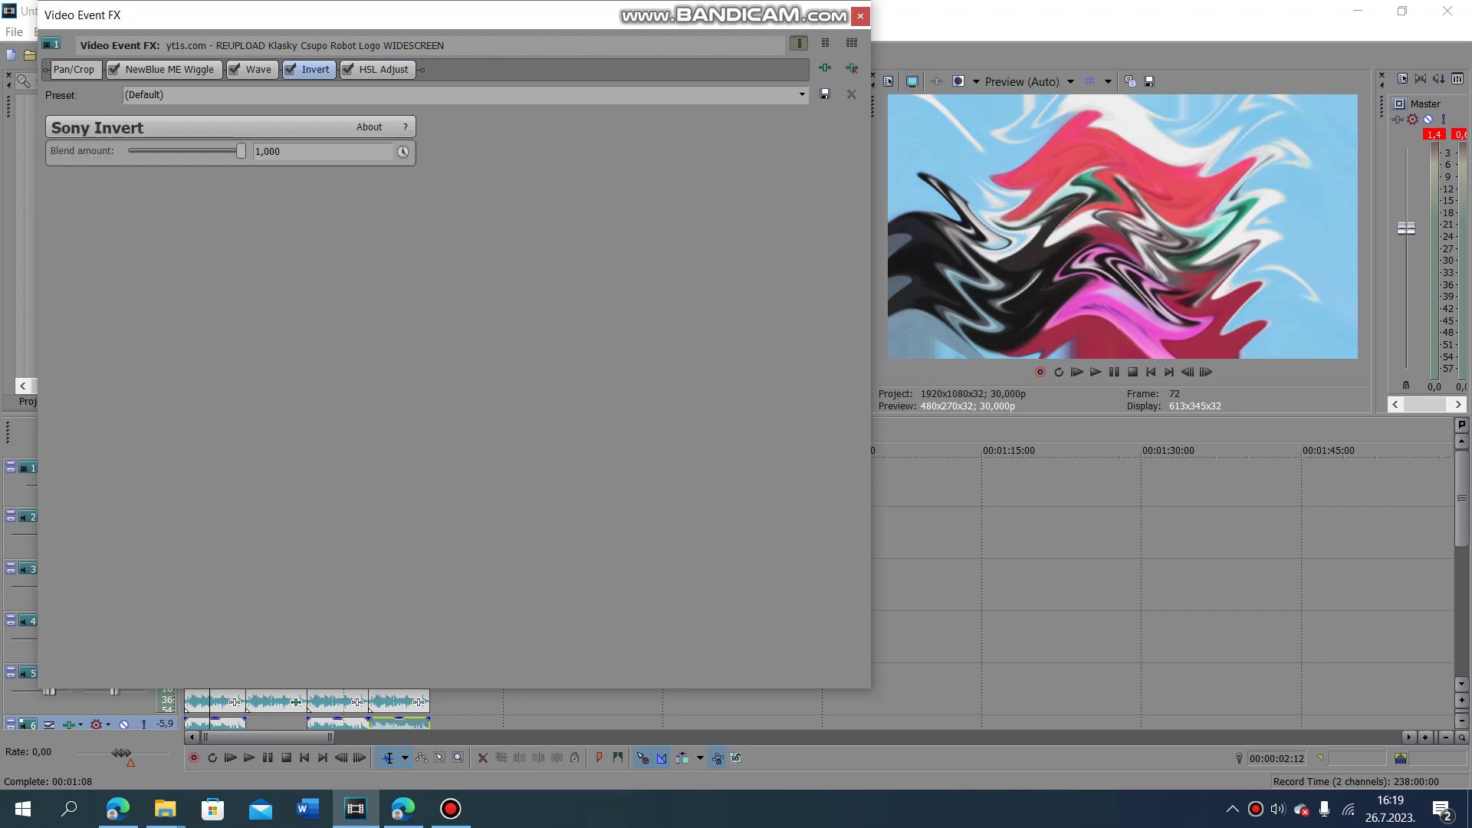
{"action": "left_click", "coordinate": [383, 69]}
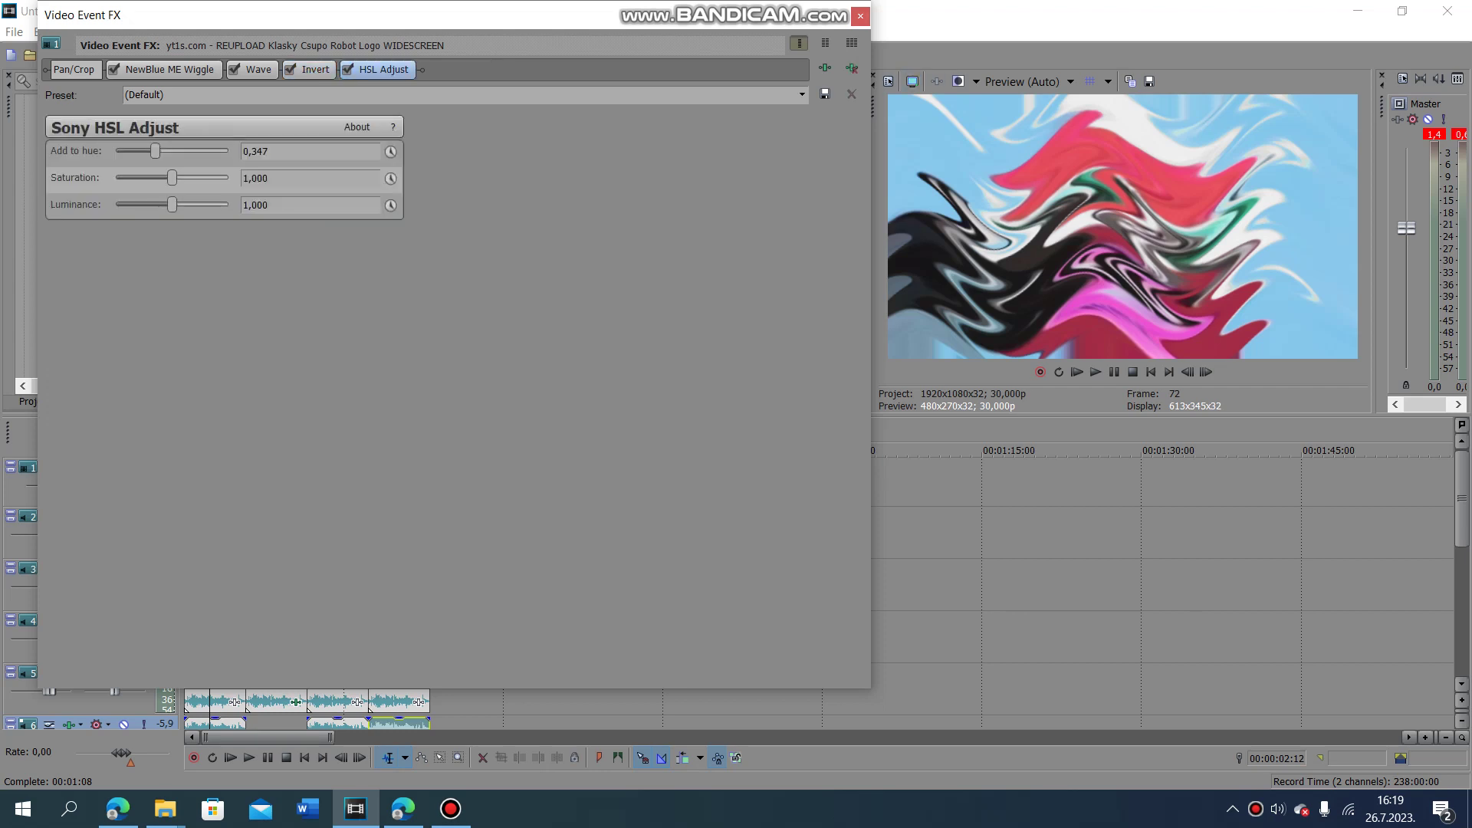
{"action": "left_click", "coordinate": [861, 16]}
Step: Examine the pitch shift properties of the first audio event on tracks 2, 3 and 4
{"action": "right_click", "coordinate": [212, 533]}
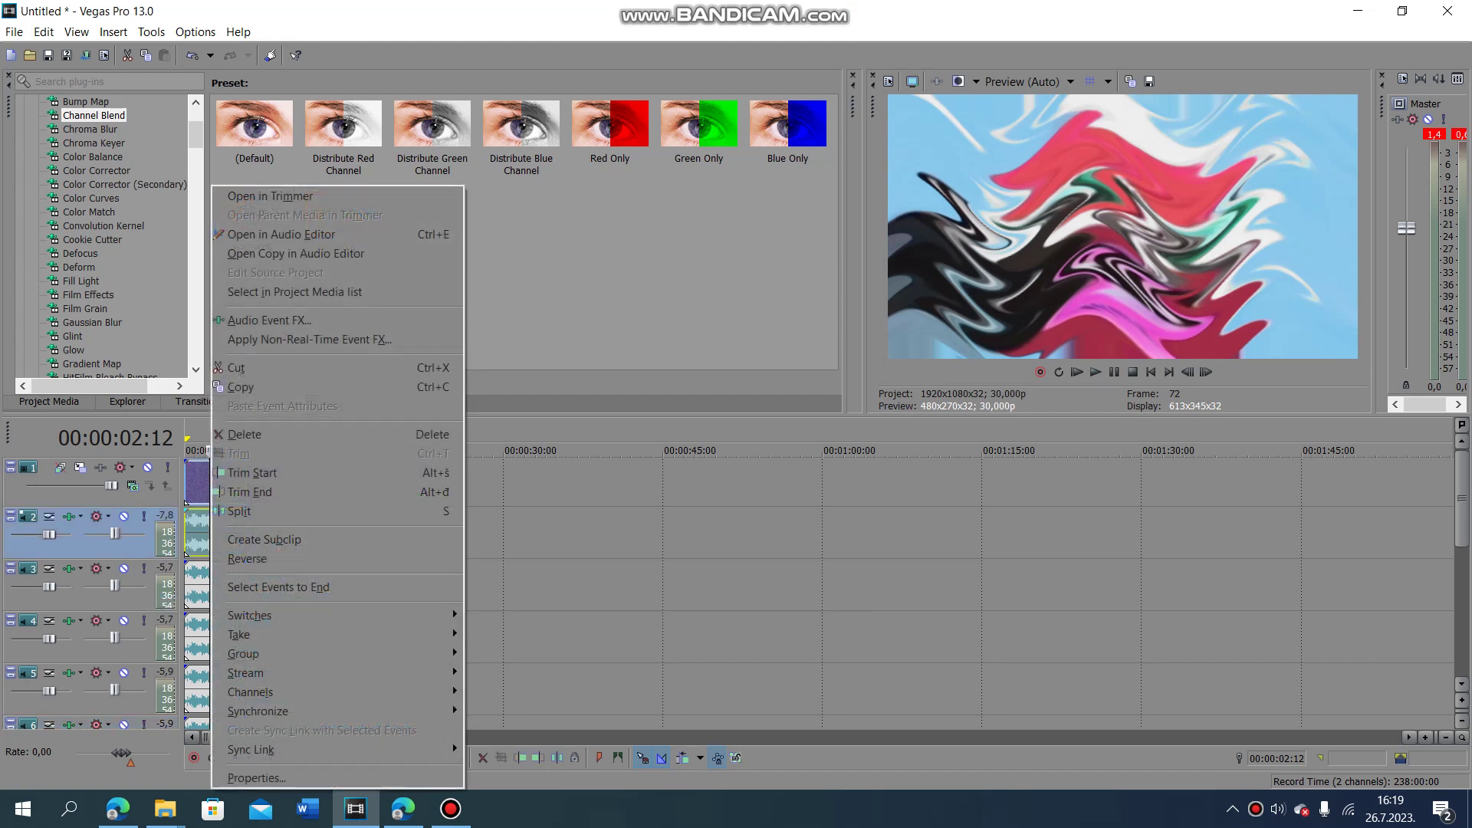
{"action": "left_click", "coordinate": [307, 777]}
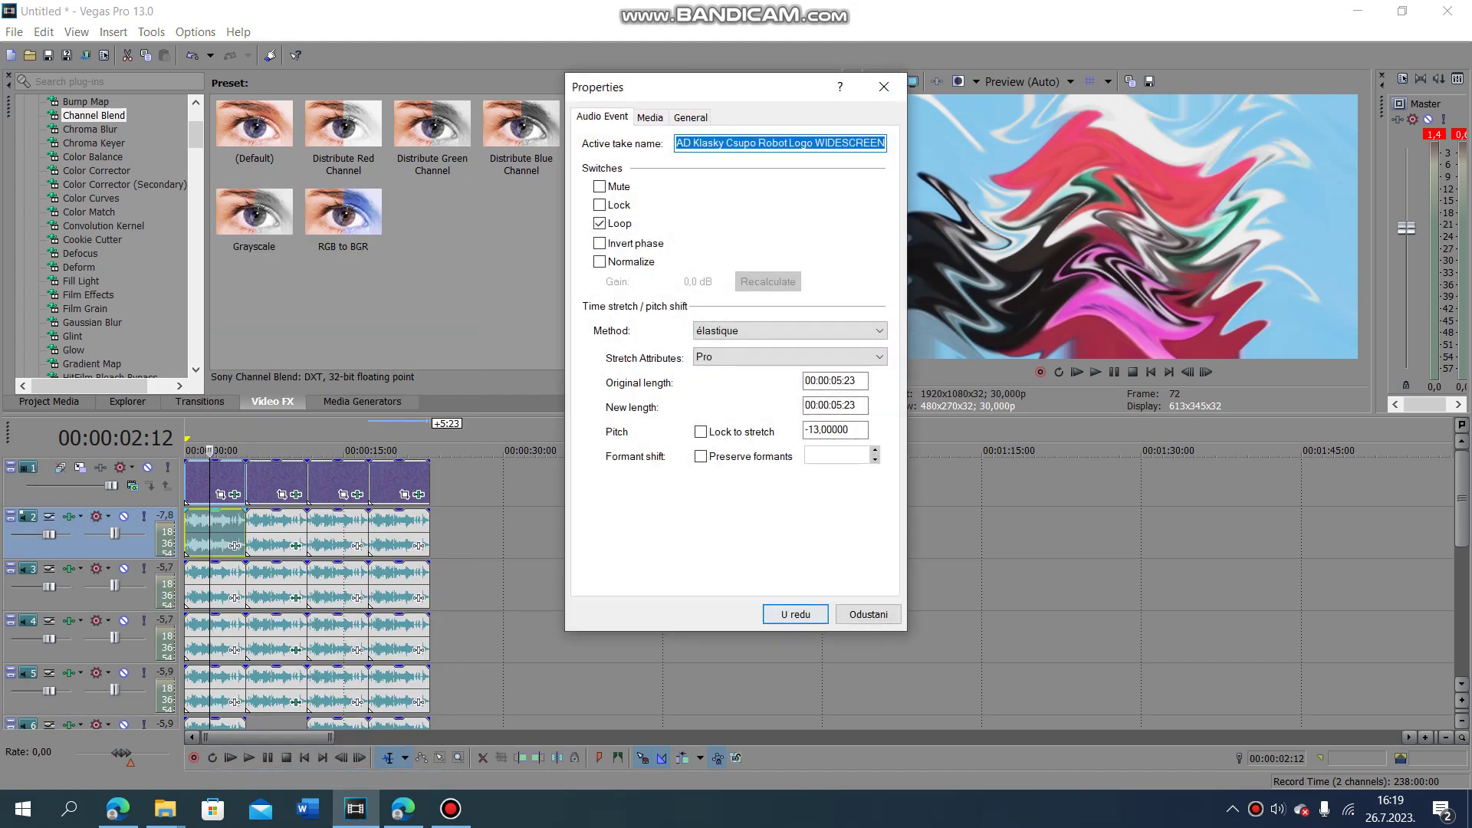
{"action": "key", "text": "Return"}
{"action": "right_click", "coordinate": [231, 583]}
{"action": "left_click", "coordinate": [322, 778]}
{"action": "key", "text": "Return"}
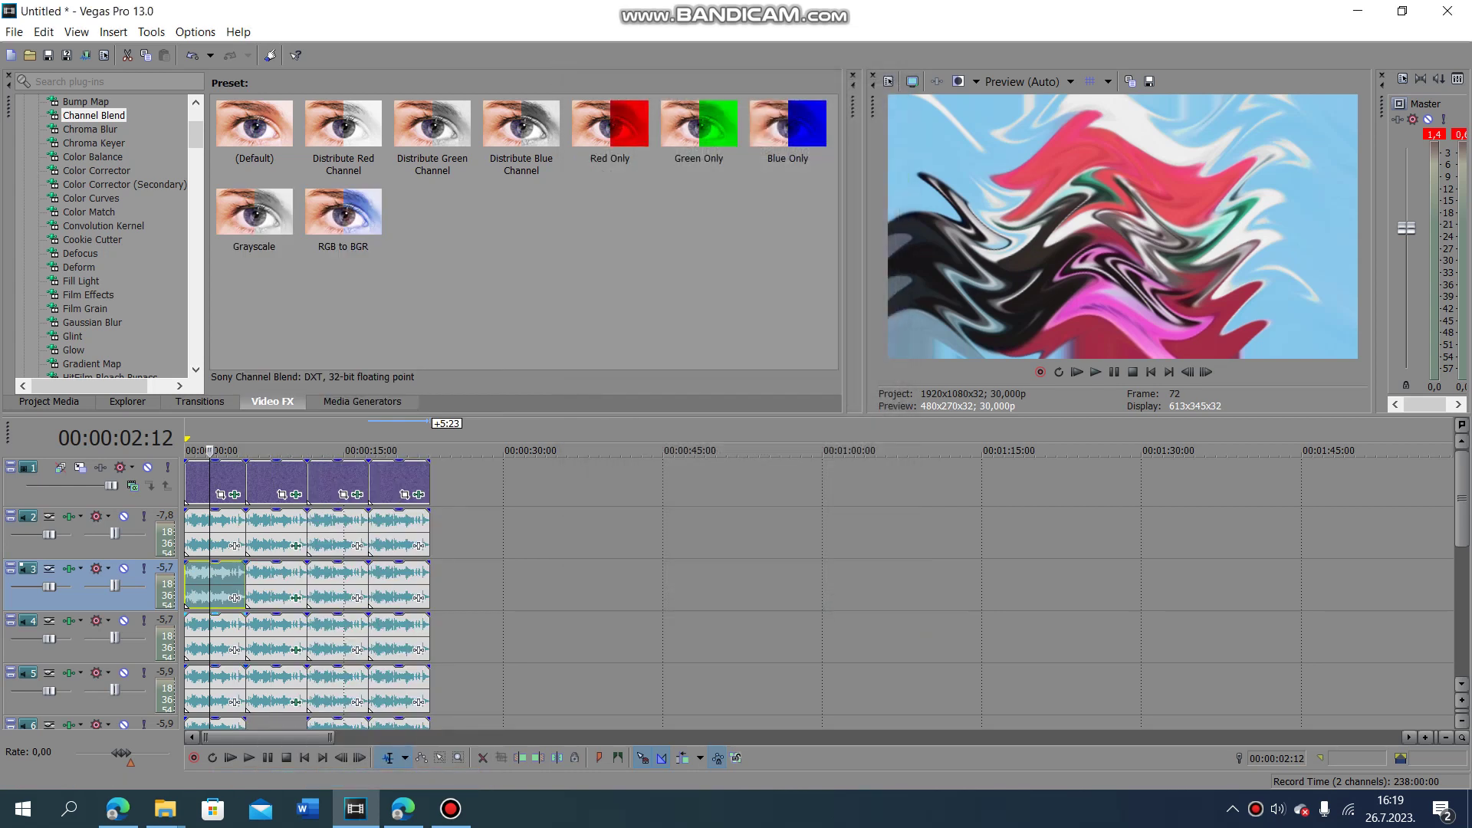
{"action": "right_click", "coordinate": [203, 644]}
{"action": "left_click", "coordinate": [260, 631]}
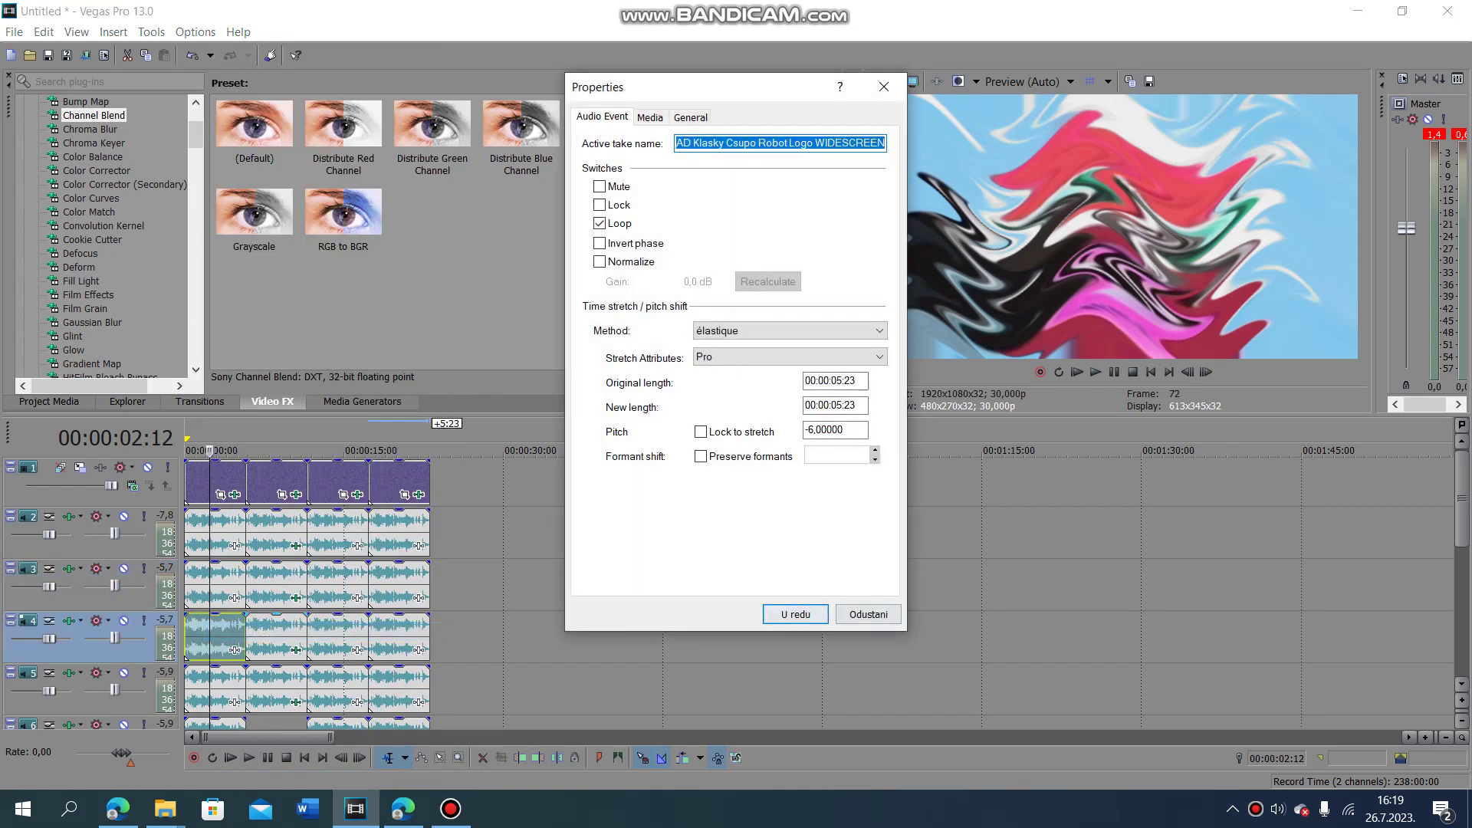
{"action": "key", "text": "Return"}
Step: Examine the pitch shift properties of the first audio event on tracks 5 and 6
{"action": "scroll", "coordinate": [307, 594], "scroll_direction": "down", "scroll_amount": 1}
{"action": "scroll", "coordinate": [306, 595], "scroll_direction": "down", "scroll_amount": 2}
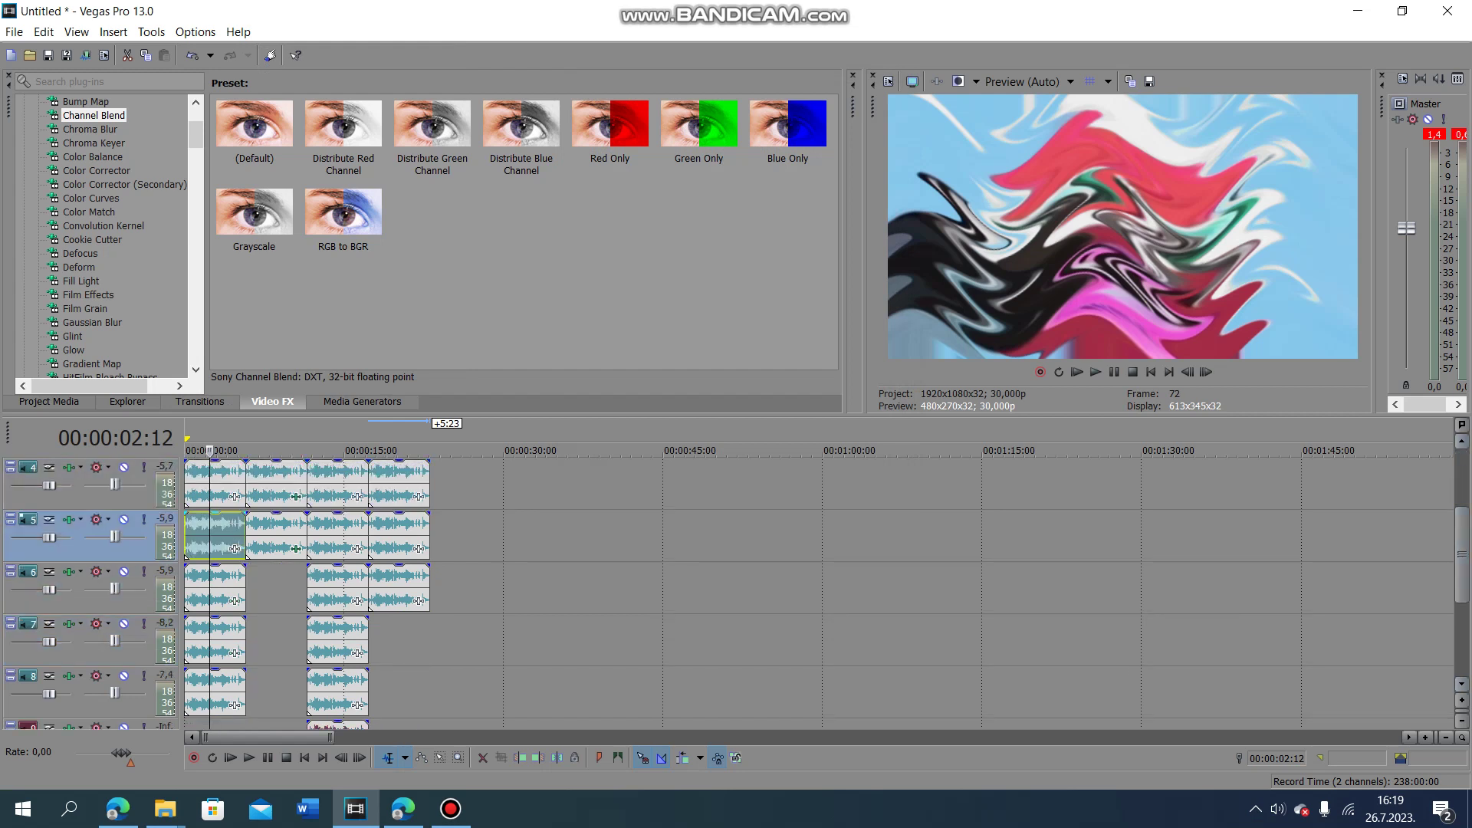
{"action": "right_click", "coordinate": [219, 534]}
{"action": "left_click", "coordinate": [276, 778]}
{"action": "left_click", "coordinate": [795, 614]}
{"action": "right_click", "coordinate": [198, 588]}
{"action": "left_click", "coordinate": [250, 778]}
{"action": "left_click", "coordinate": [795, 614]}
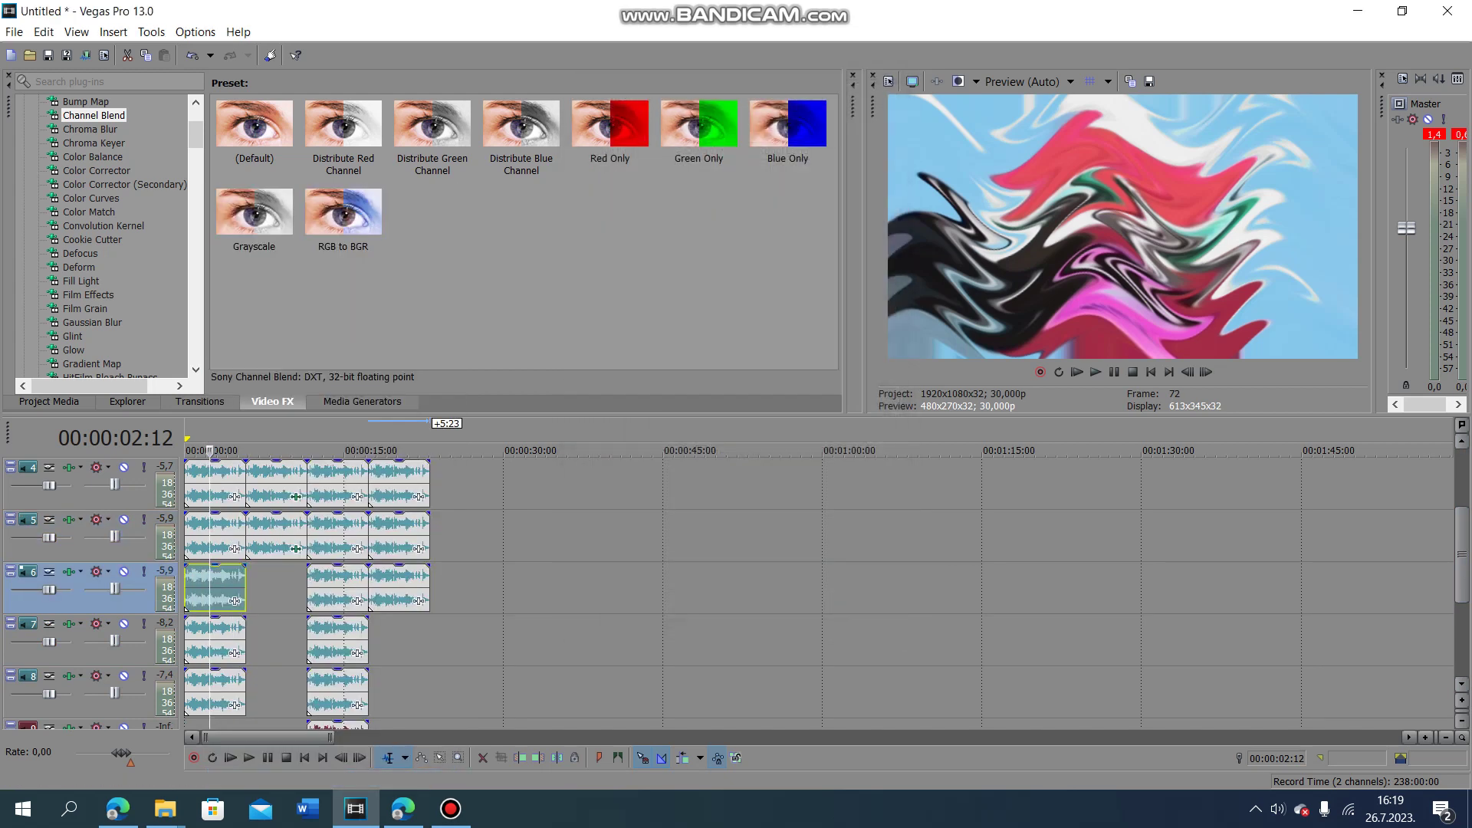
Step: Examine the pitch shift properties of the first audio event on tracks 7 and 8
{"action": "right_click", "coordinate": [222, 638]}
{"action": "left_click", "coordinate": [264, 627]}
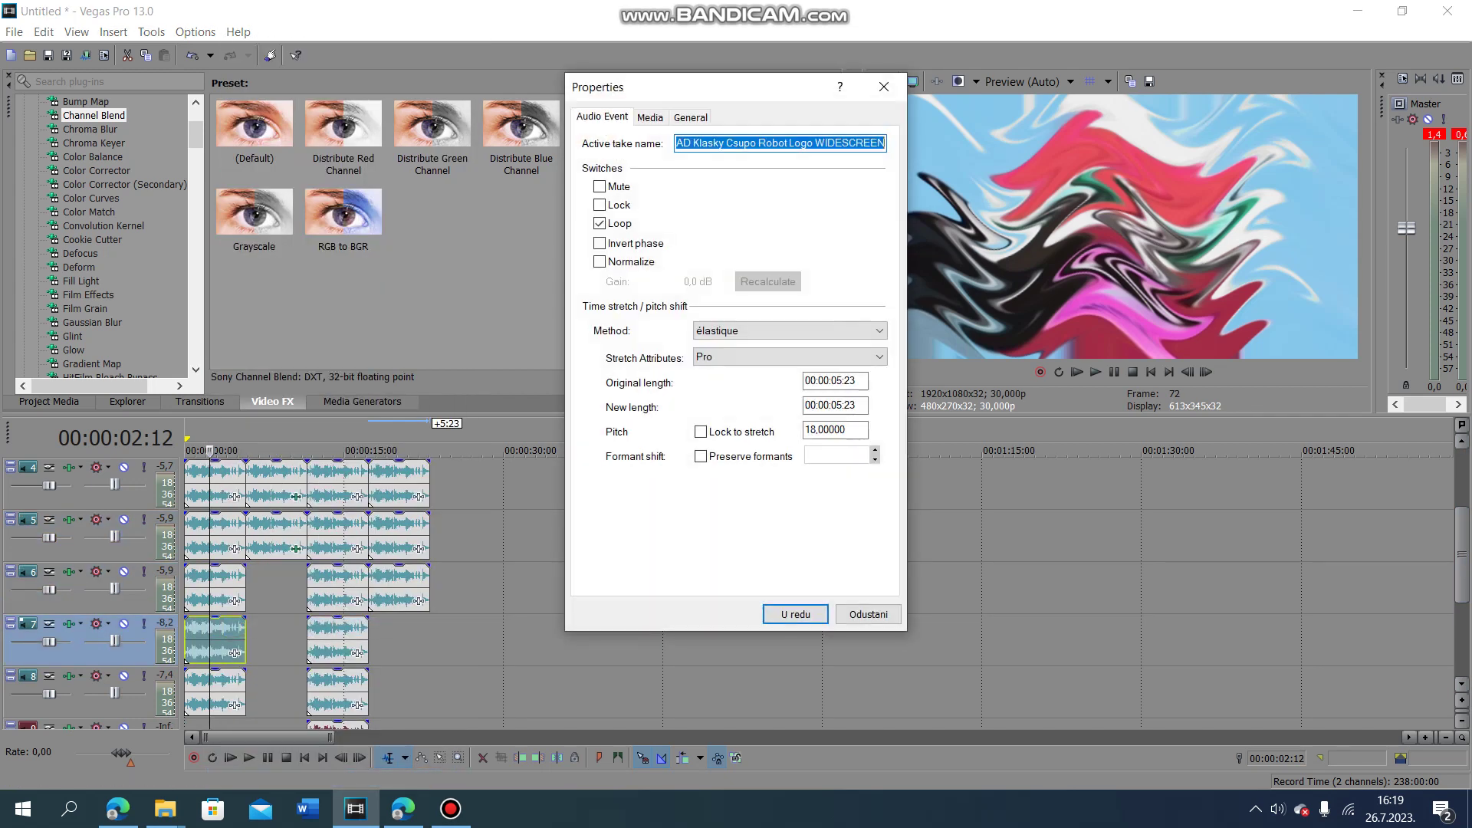
{"action": "left_click", "coordinate": [795, 614]}
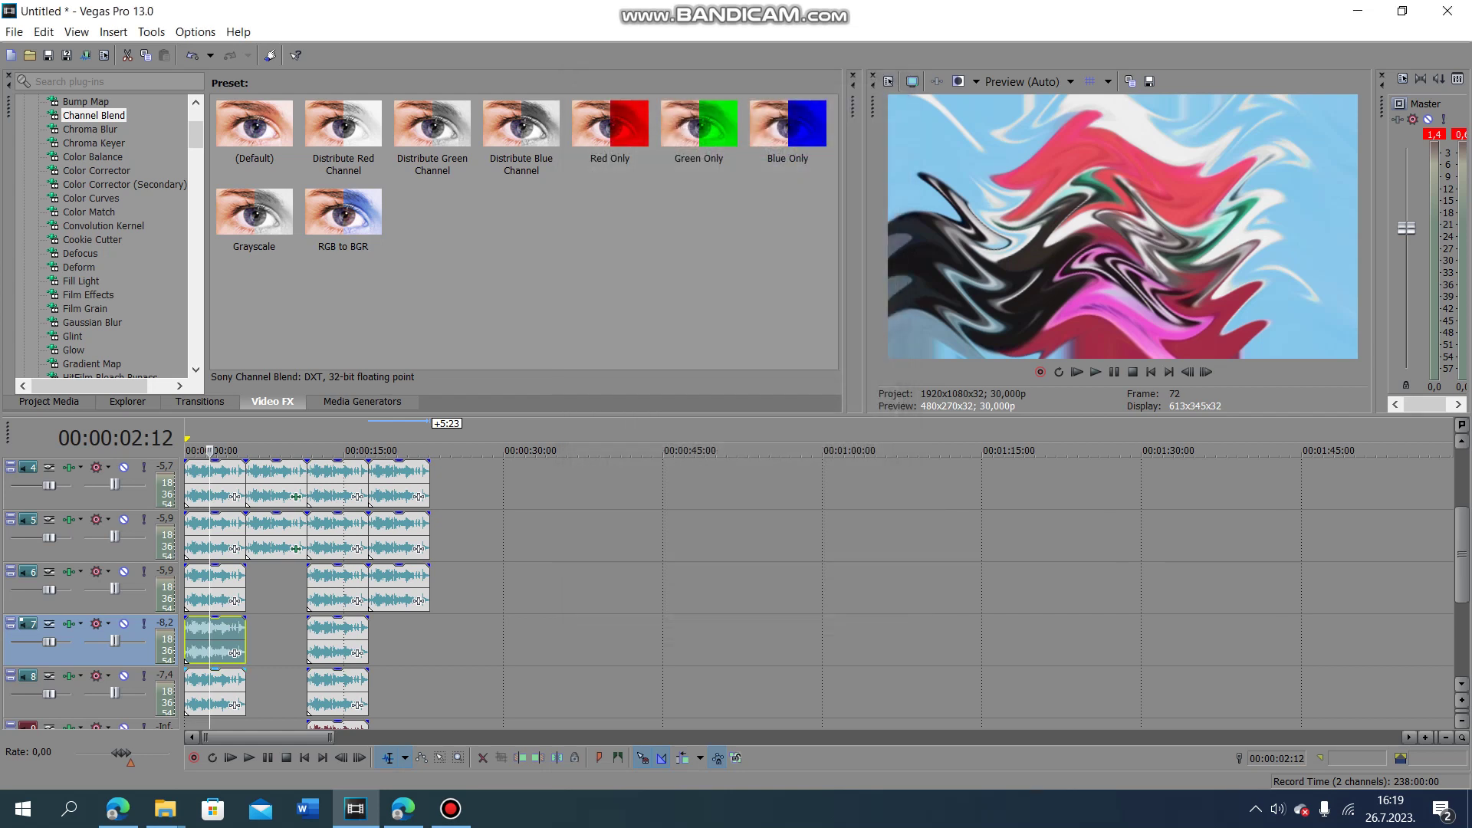
{"action": "right_click", "coordinate": [201, 693]}
{"action": "left_click", "coordinate": [461, 682]}
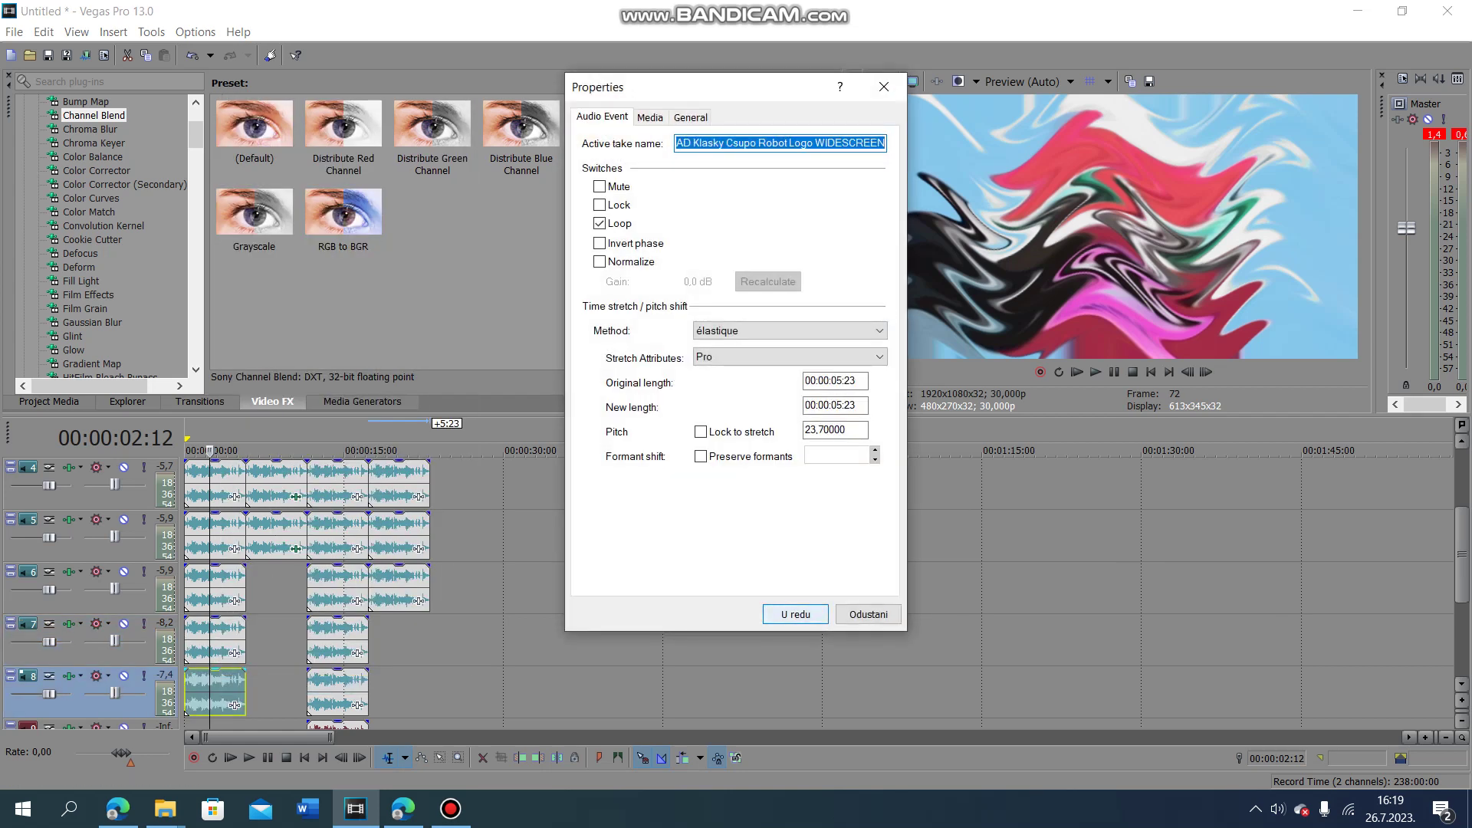
{"action": "left_click", "coordinate": [795, 614]}
Step: Review the second video event's effect settings: Earthquake, Pinch/Punch, Swirl, TV Simulator, LAB Adjust and HSL Adjust
{"action": "left_click_drag", "start_coordinate": [1463, 544], "coordinate": [1462, 488]}
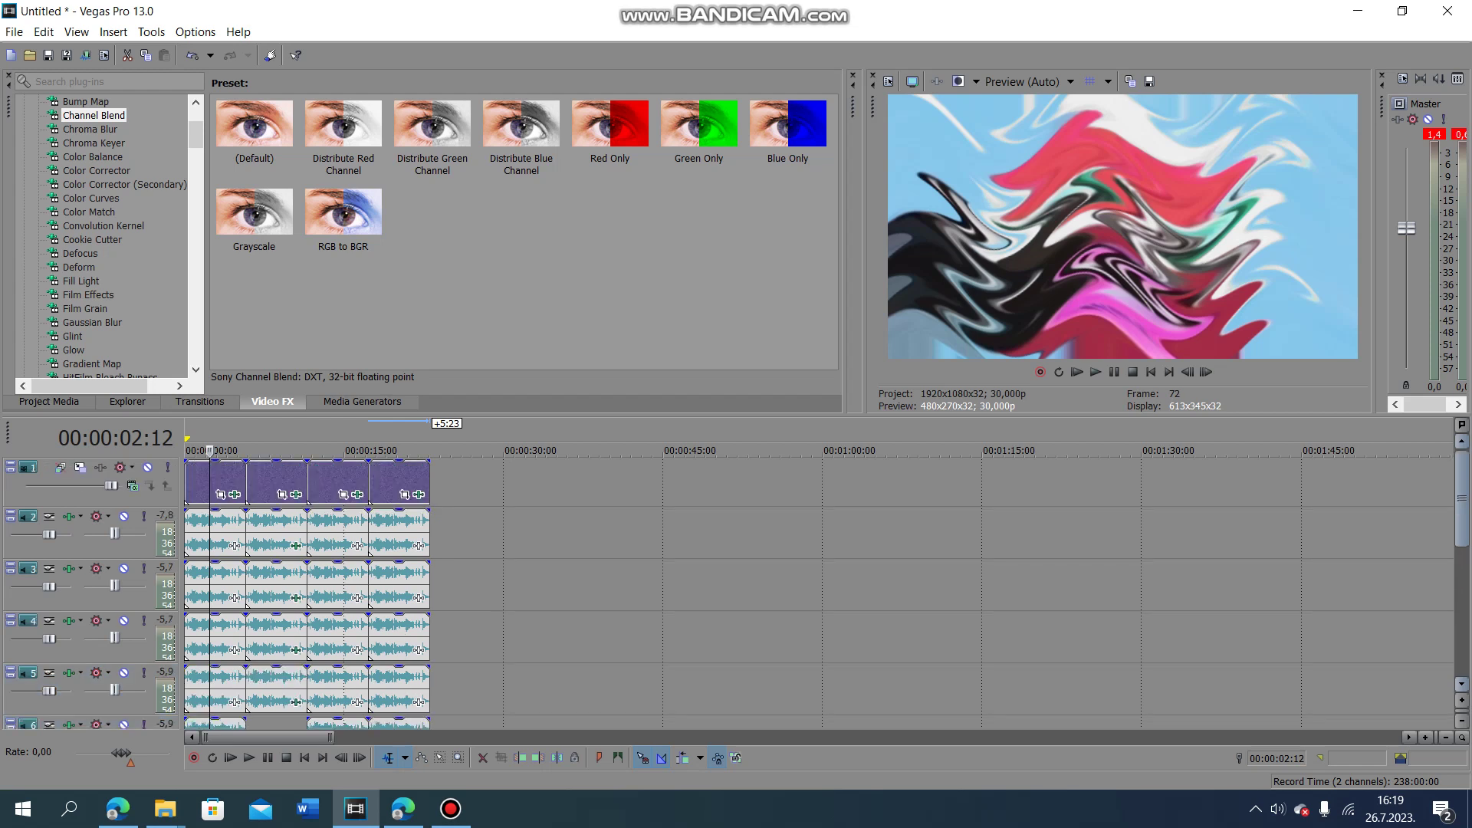
{"action": "left_click", "coordinate": [265, 483]}
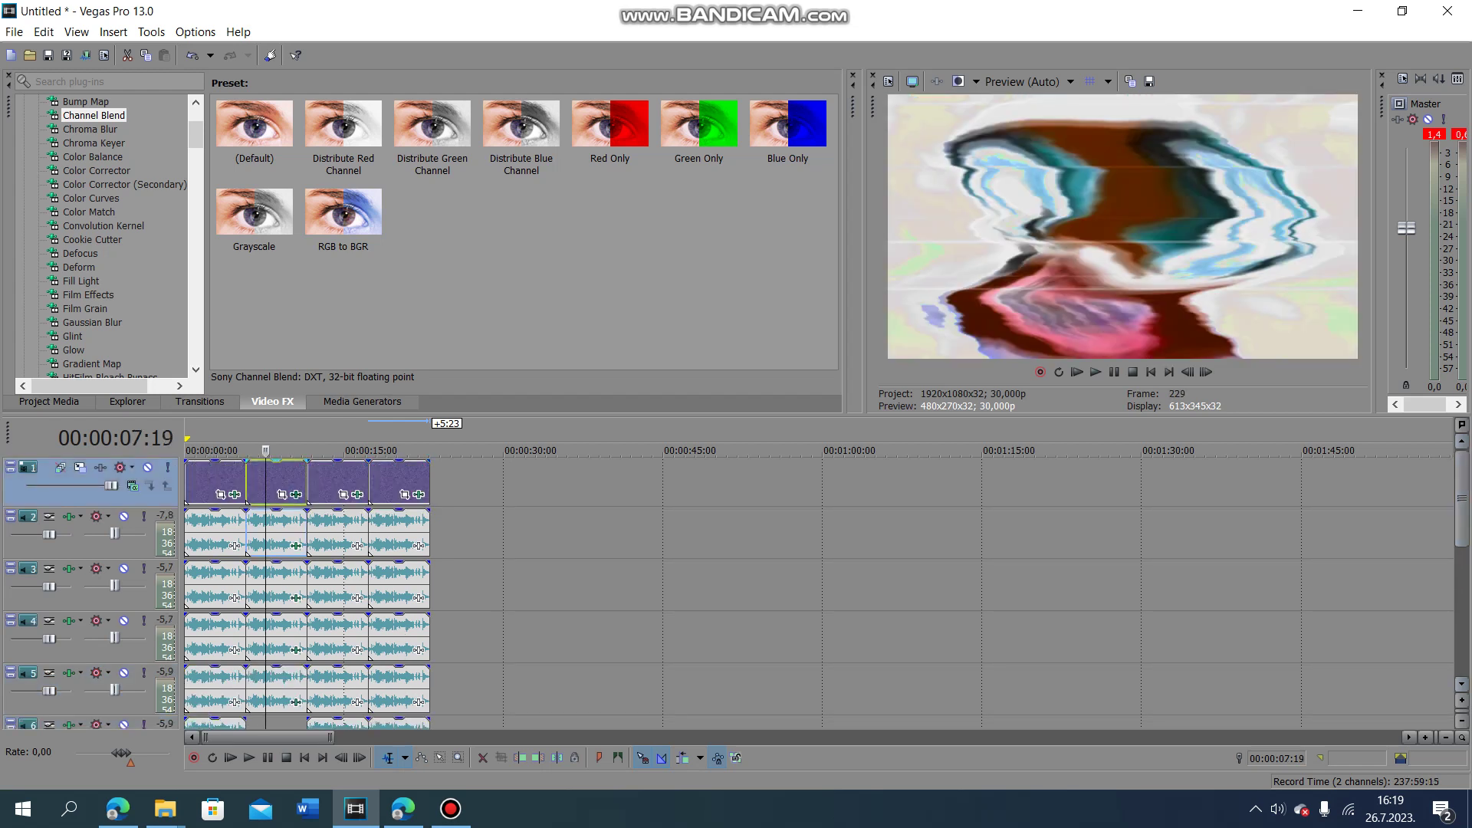
{"action": "left_click", "coordinate": [296, 494]}
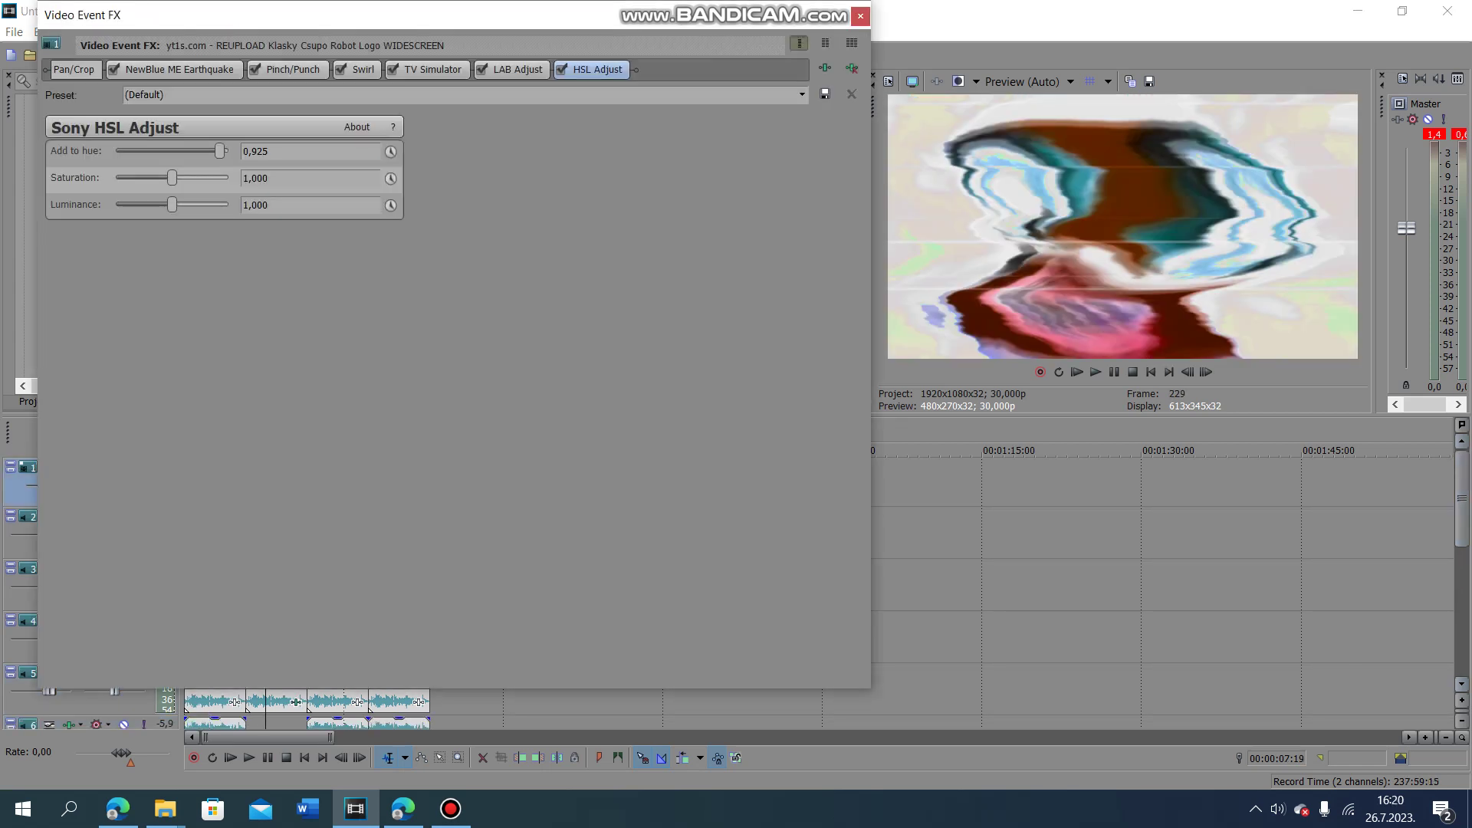
{"action": "left_click", "coordinate": [179, 70]}
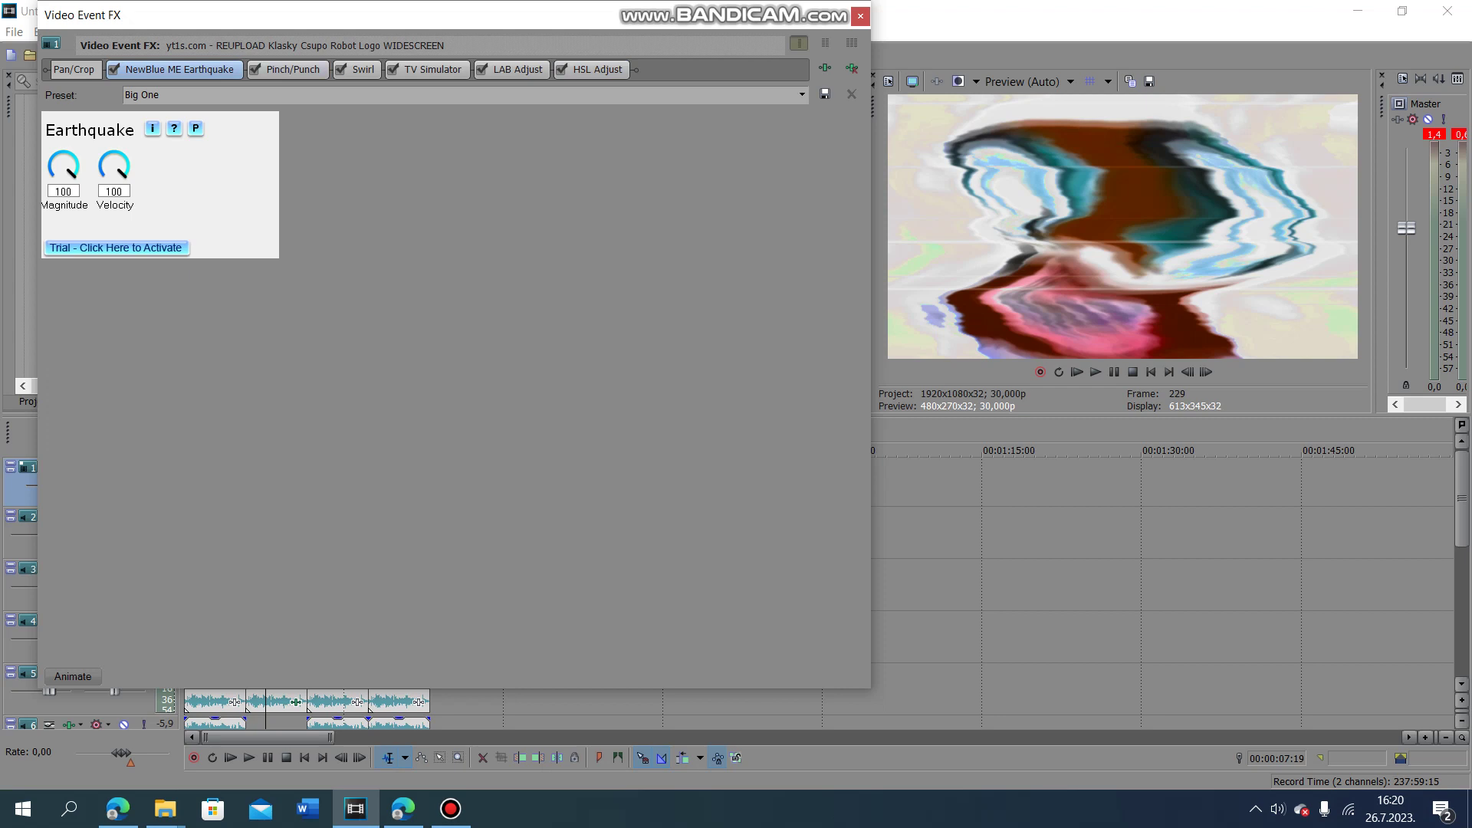
{"action": "left_click", "coordinate": [293, 70]}
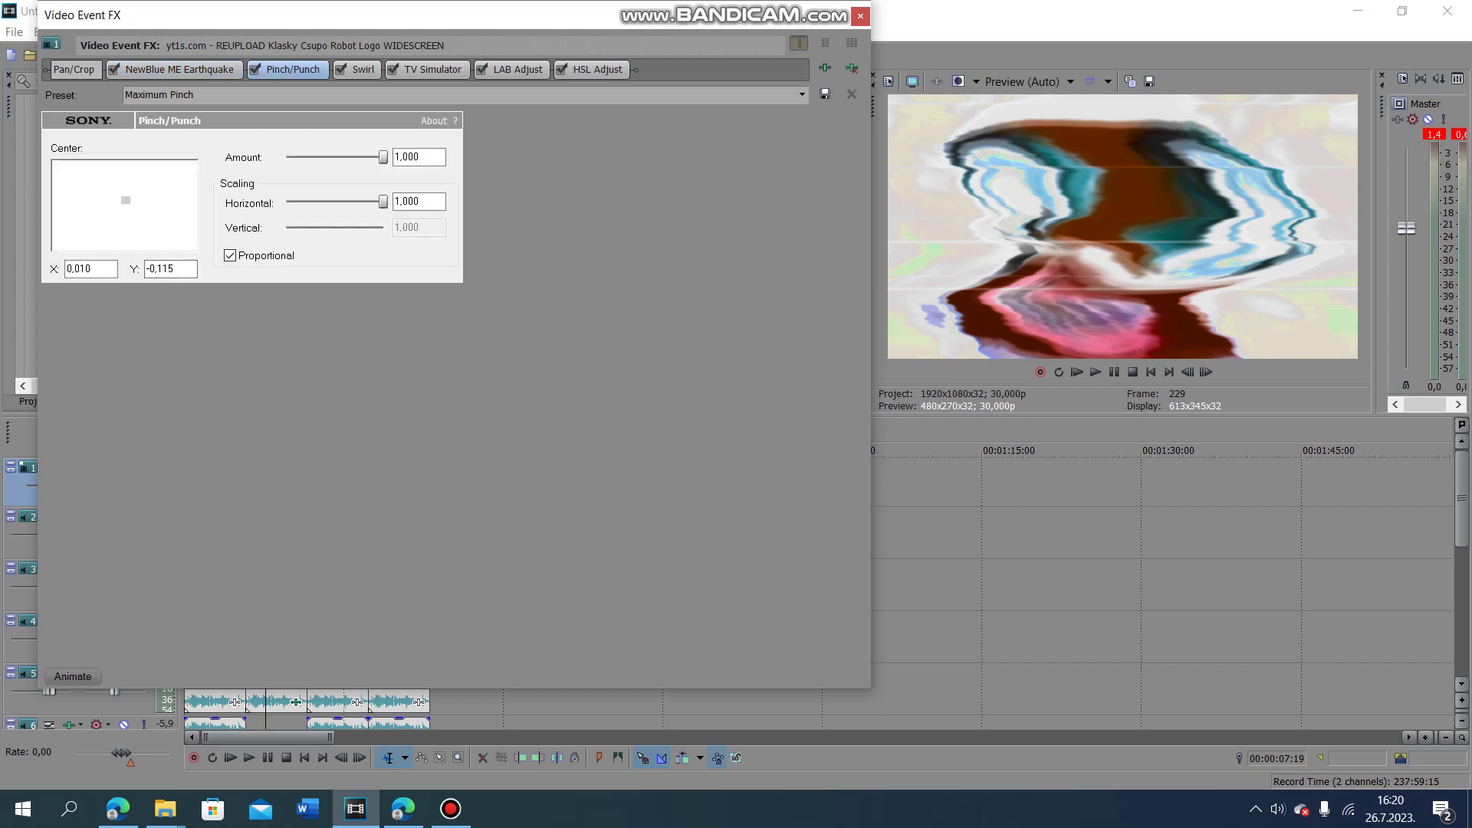
{"action": "left_click", "coordinate": [363, 70]}
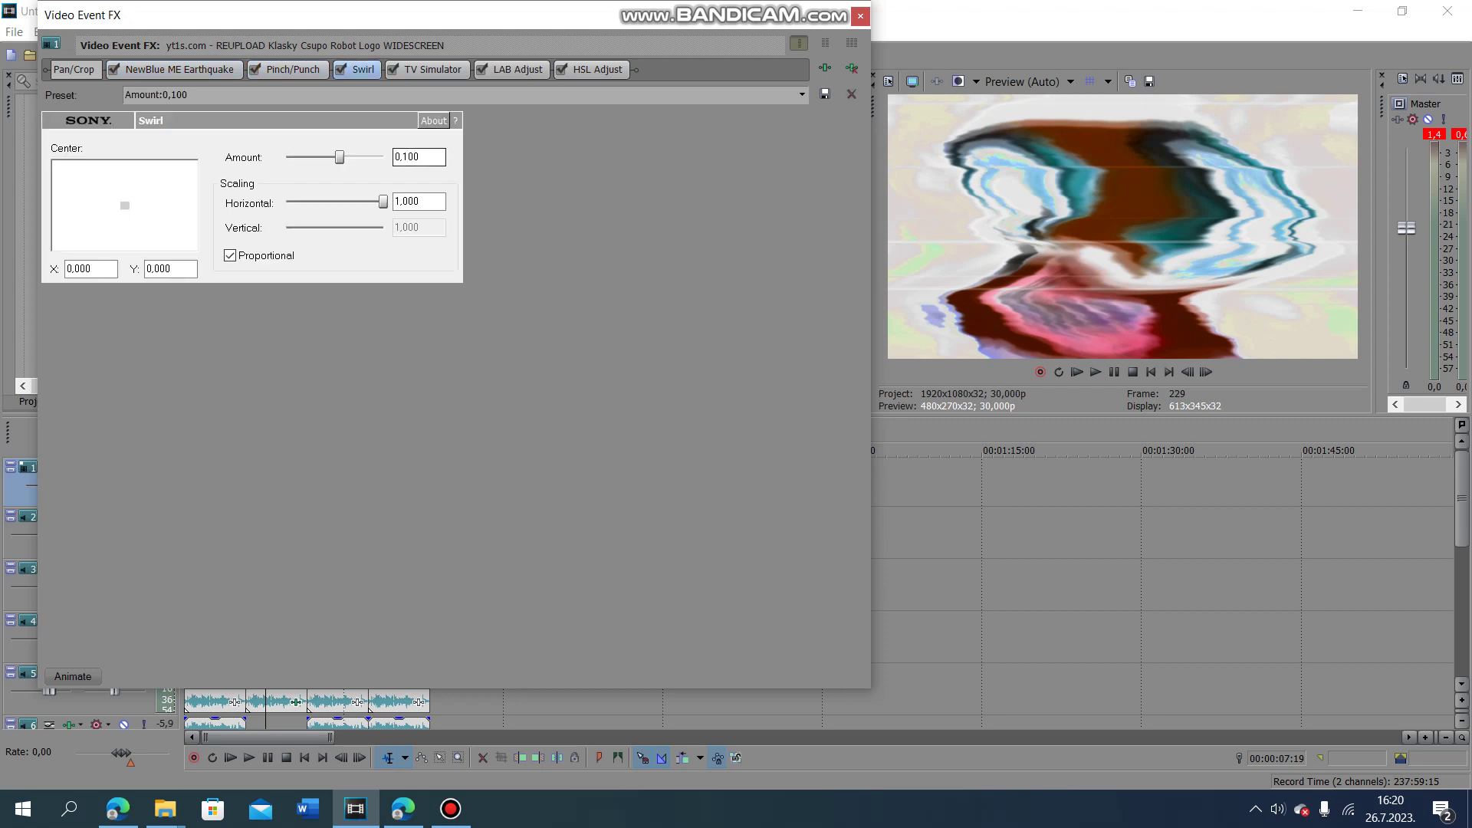
{"action": "left_click", "coordinate": [432, 70]}
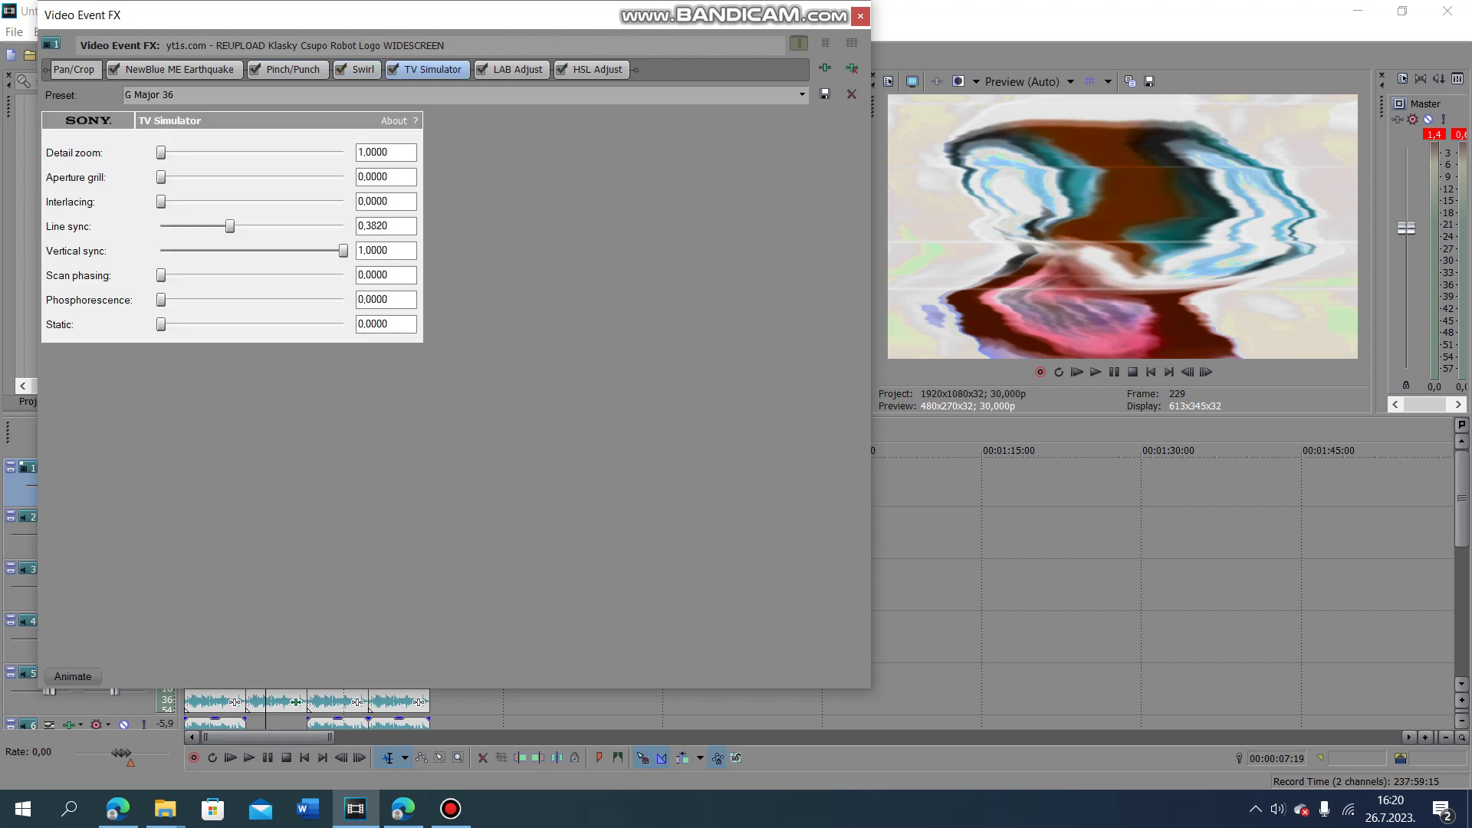
{"action": "left_click", "coordinate": [517, 69]}
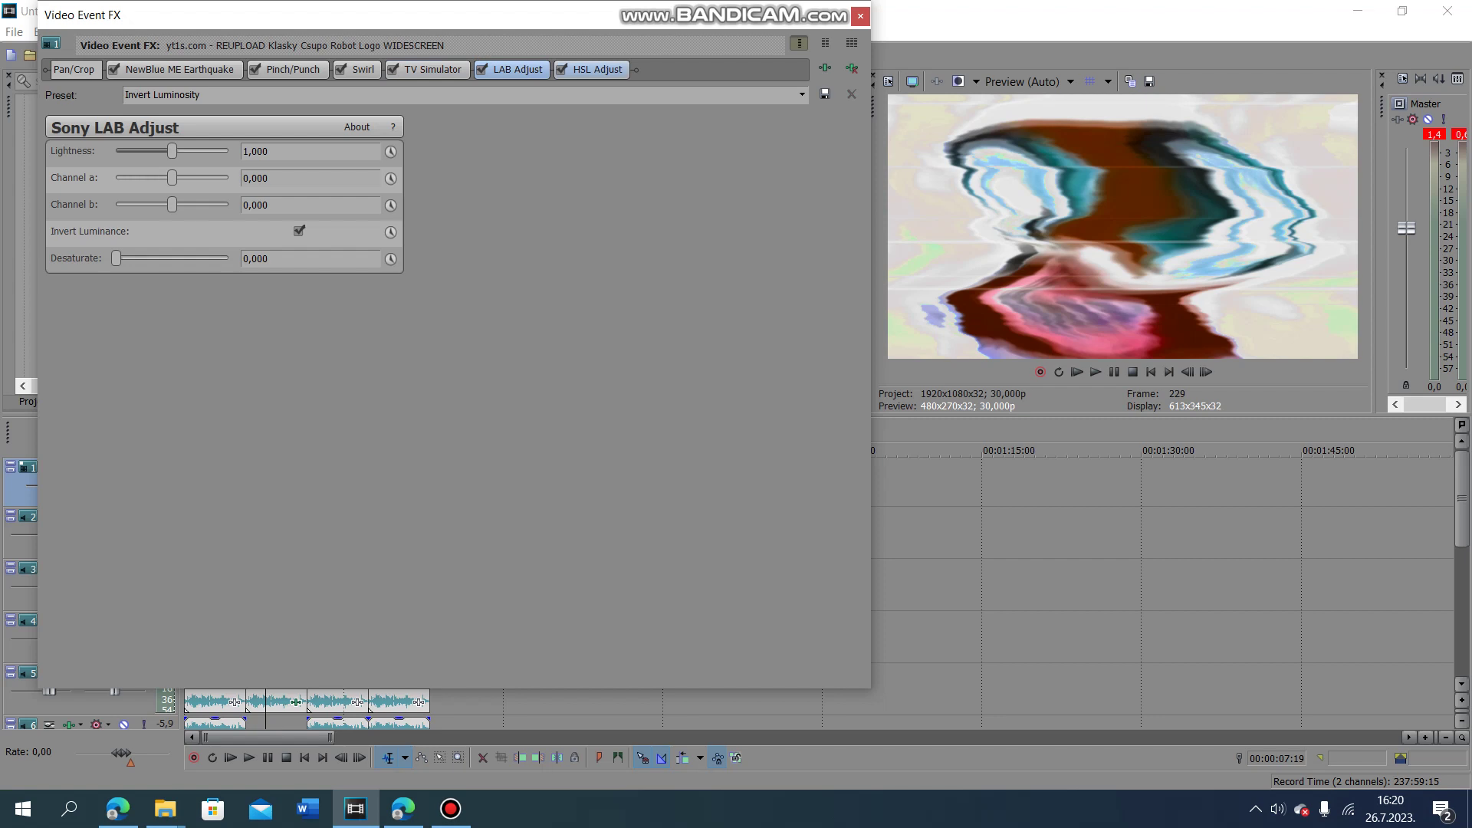
{"action": "left_click", "coordinate": [597, 69]}
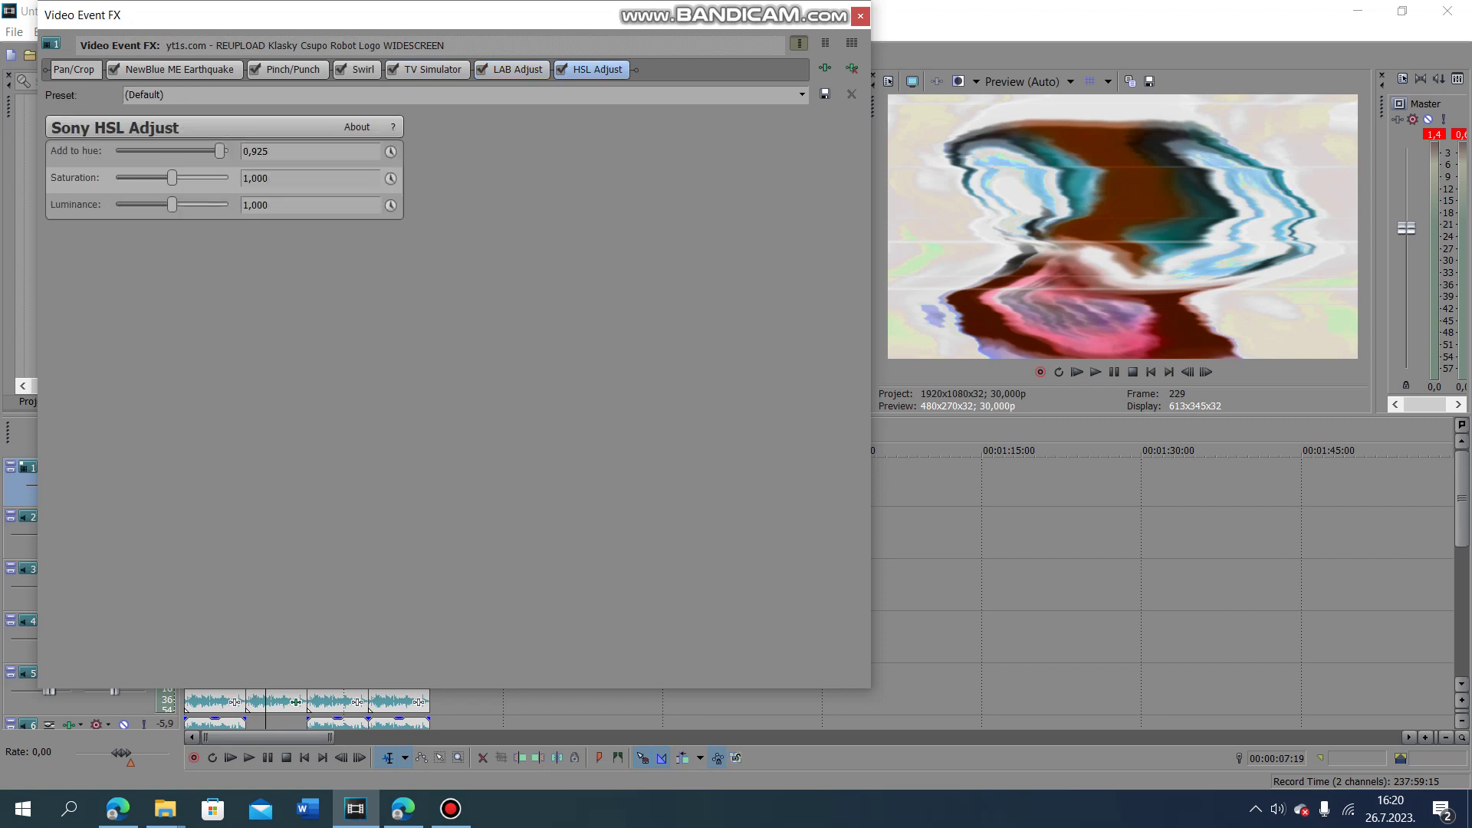
{"action": "left_click", "coordinate": [860, 16]}
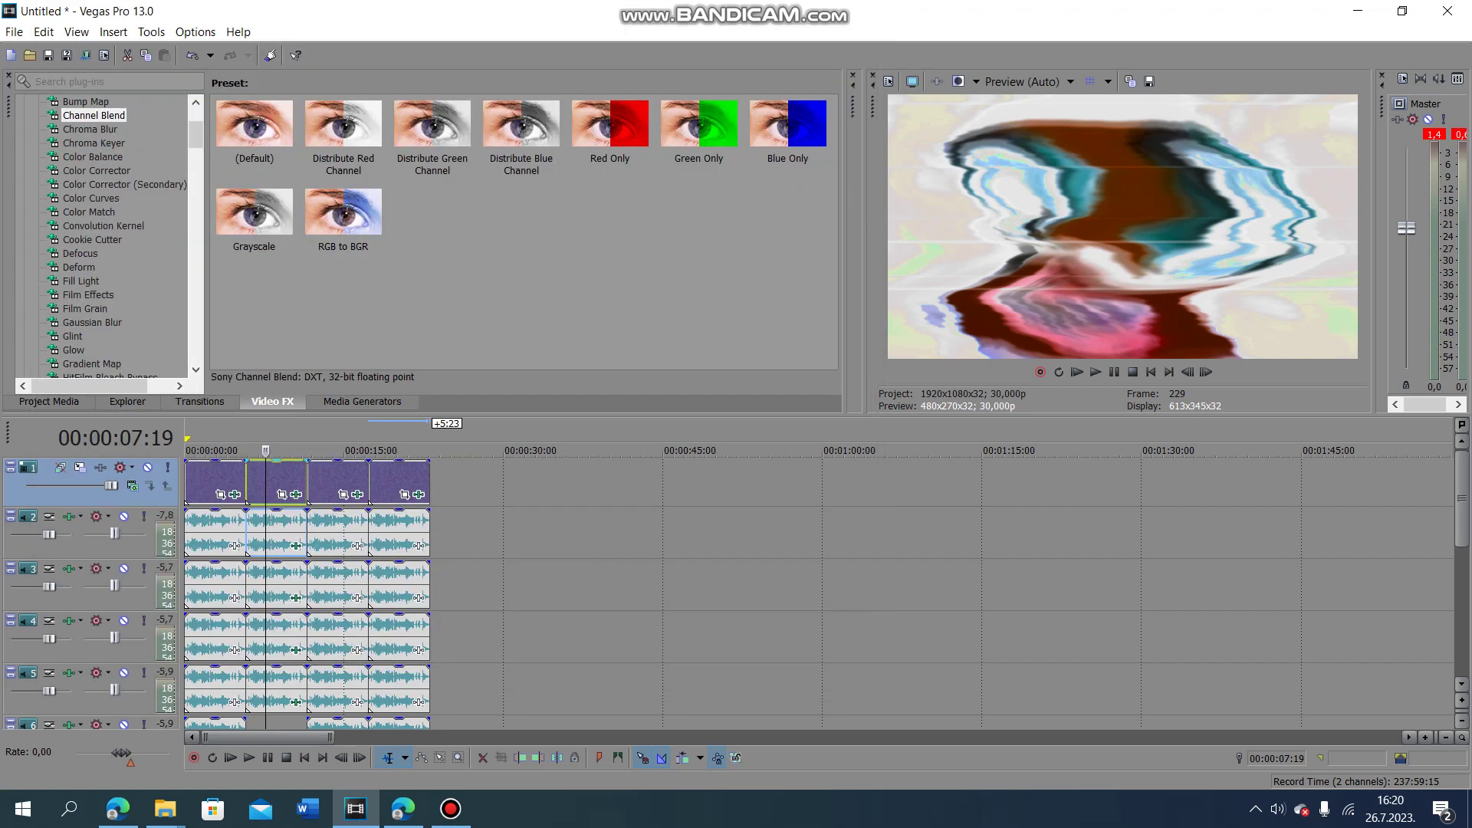
Step: Examine the pitch properties and audio effects of the second audio event on tracks 2 and 3
{"action": "left_click", "coordinate": [273, 537]}
{"action": "right_click", "coordinate": [270, 537]}
{"action": "left_click", "coordinate": [329, 779]}
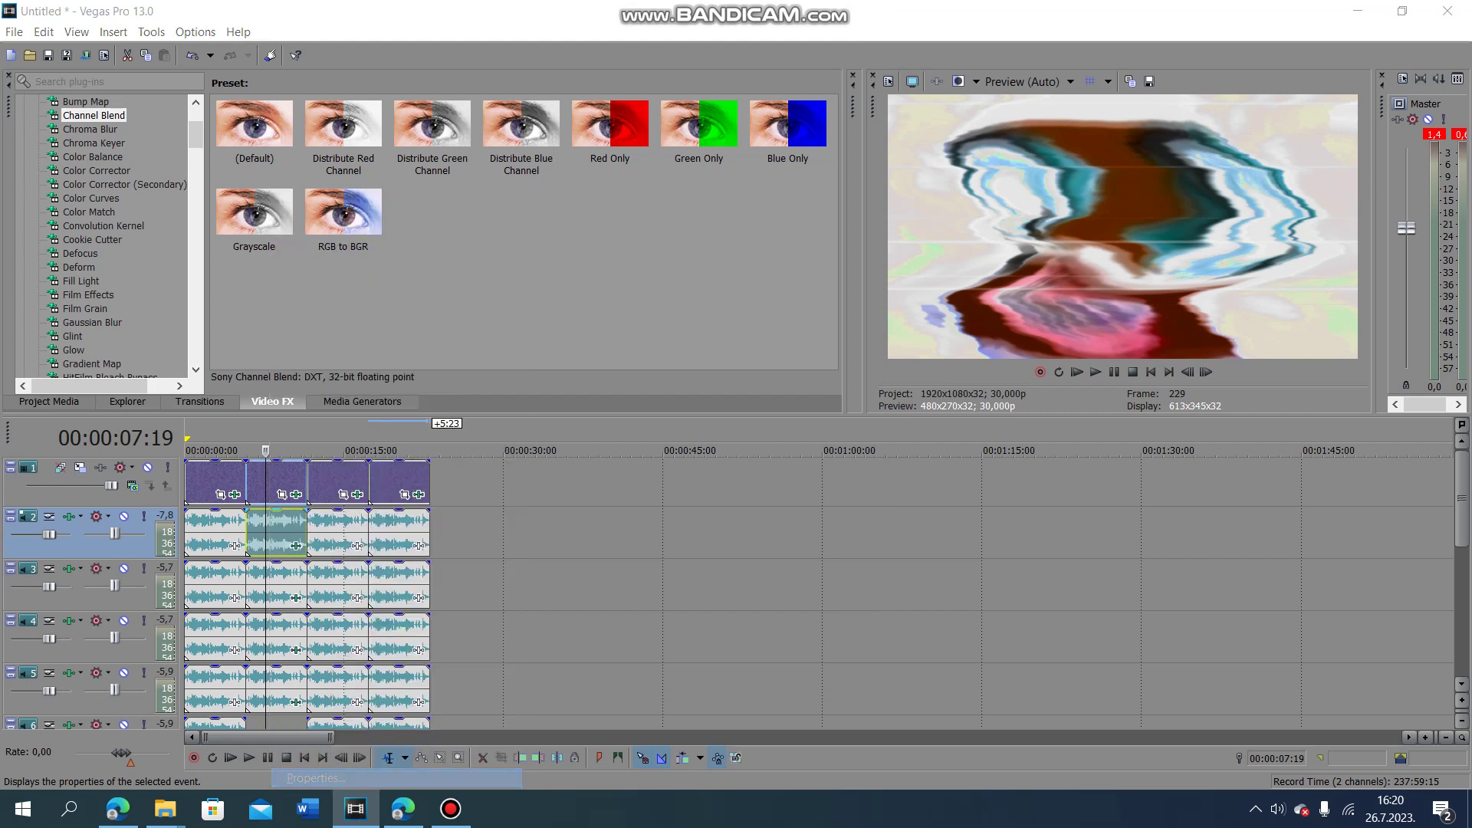
{"action": "key", "text": "Return"}
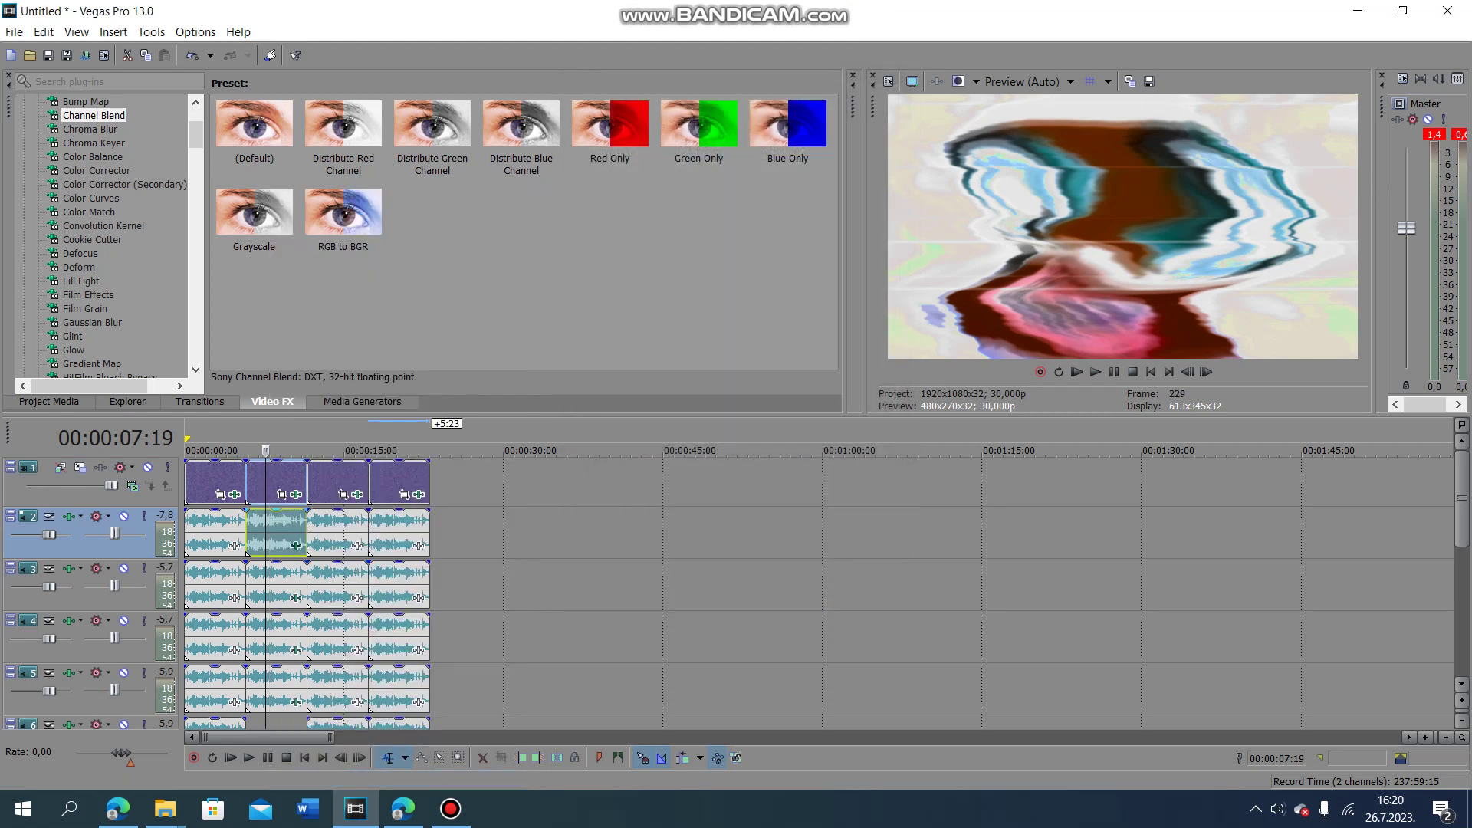
{"action": "left_click", "coordinate": [296, 545]}
{"action": "left_click", "coordinate": [780, 16]}
{"action": "right_click", "coordinate": [290, 584]}
{"action": "left_click", "coordinate": [337, 776]}
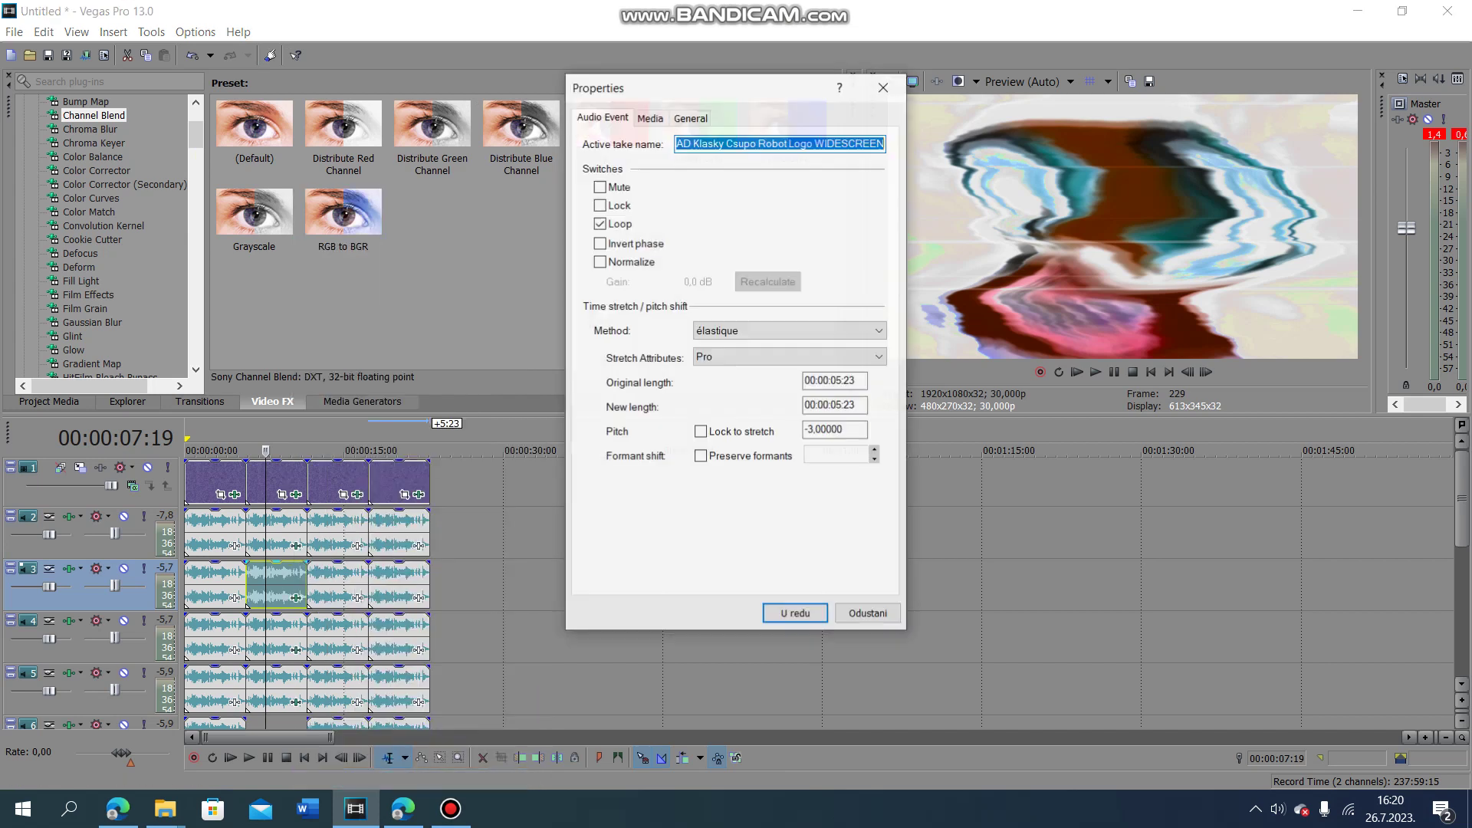
{"action": "key", "text": "Return"}
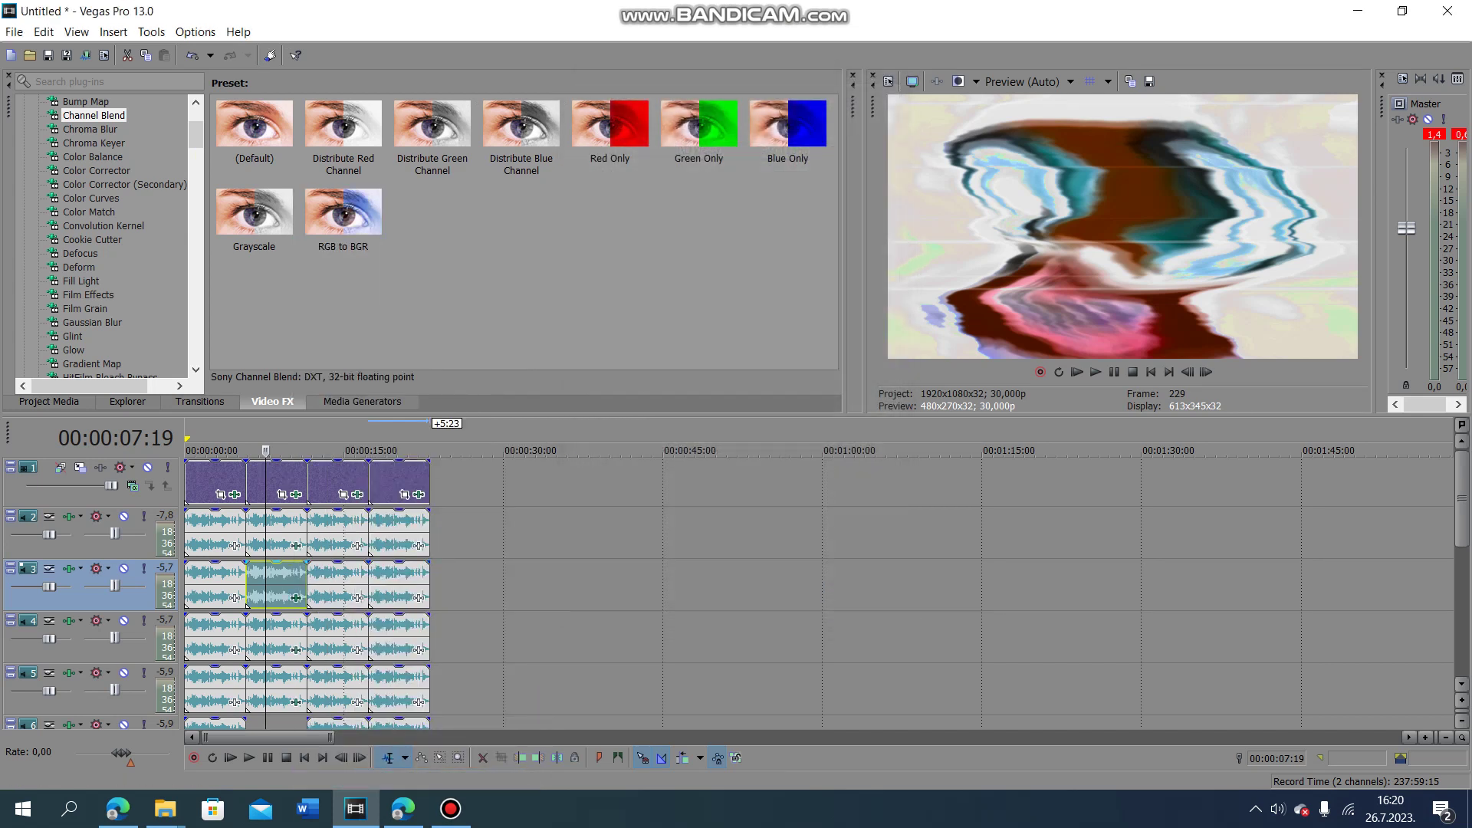
{"action": "left_click", "coordinate": [296, 598]}
{"action": "left_click", "coordinate": [780, 15]}
Step: Examine the pitch properties and ExpressFX Distortion settings of the second audio event on tracks 4 and 5
{"action": "right_click", "coordinate": [263, 642]}
{"action": "left_click", "coordinate": [307, 632]}
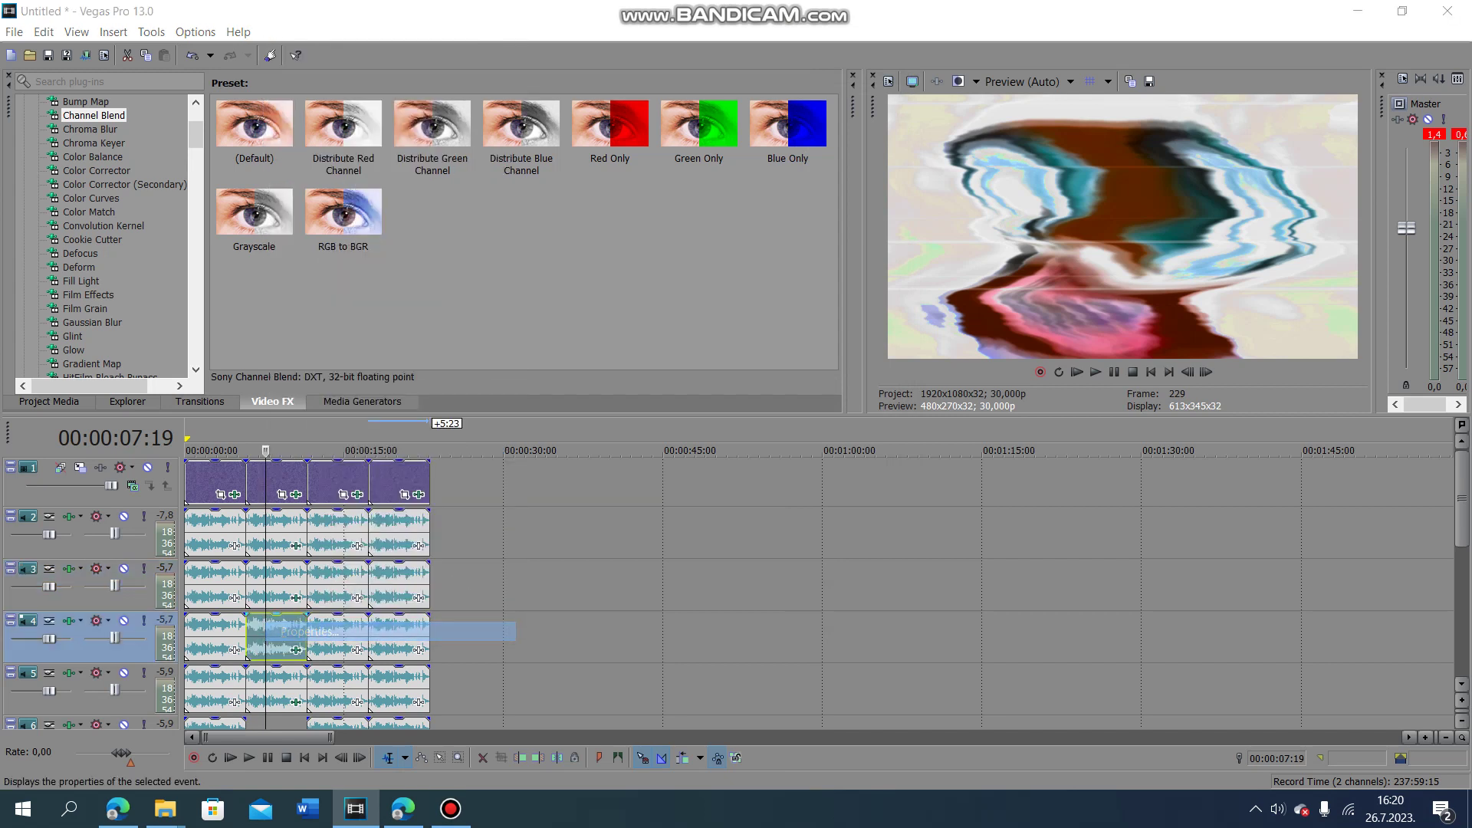
{"action": "left_click", "coordinate": [795, 614]}
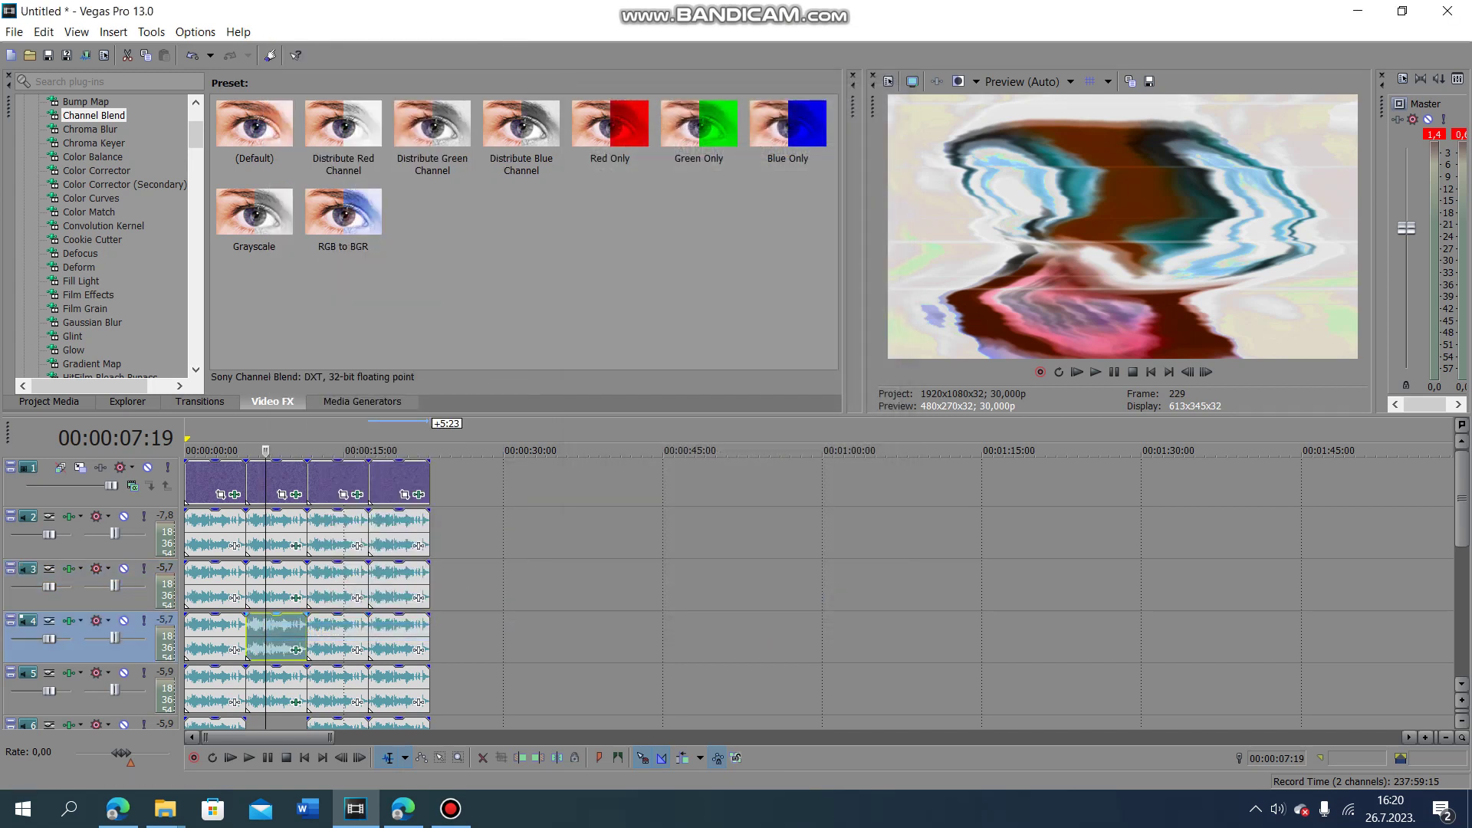
{"action": "left_click", "coordinate": [296, 649]}
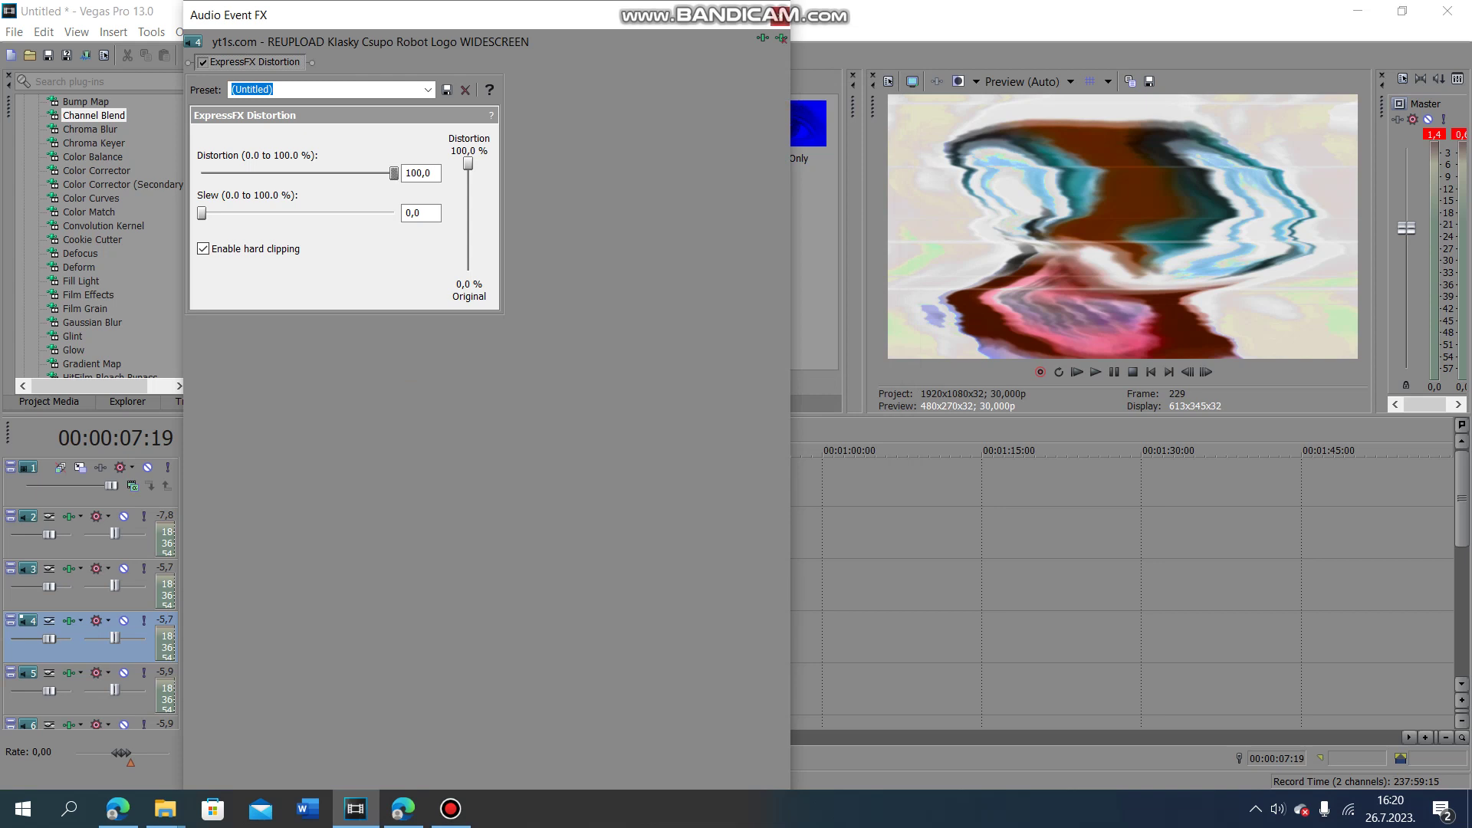
{"action": "left_click", "coordinate": [780, 15]}
{"action": "left_click", "coordinate": [269, 694]}
{"action": "right_click", "coordinate": [279, 697]}
{"action": "left_click", "coordinate": [460, 684]}
{"action": "key", "text": "Return"}
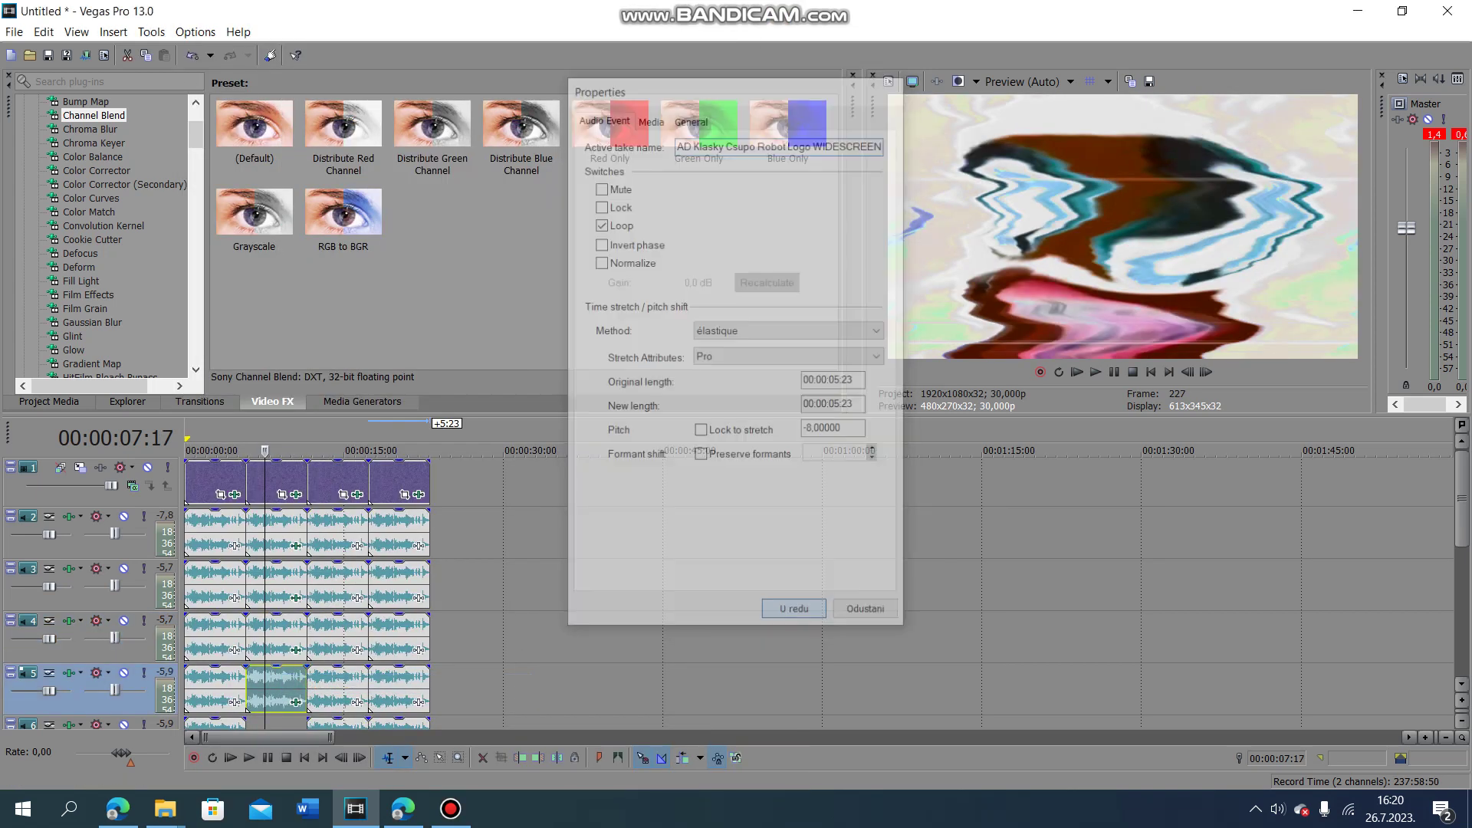
{"action": "left_click", "coordinate": [296, 702]}
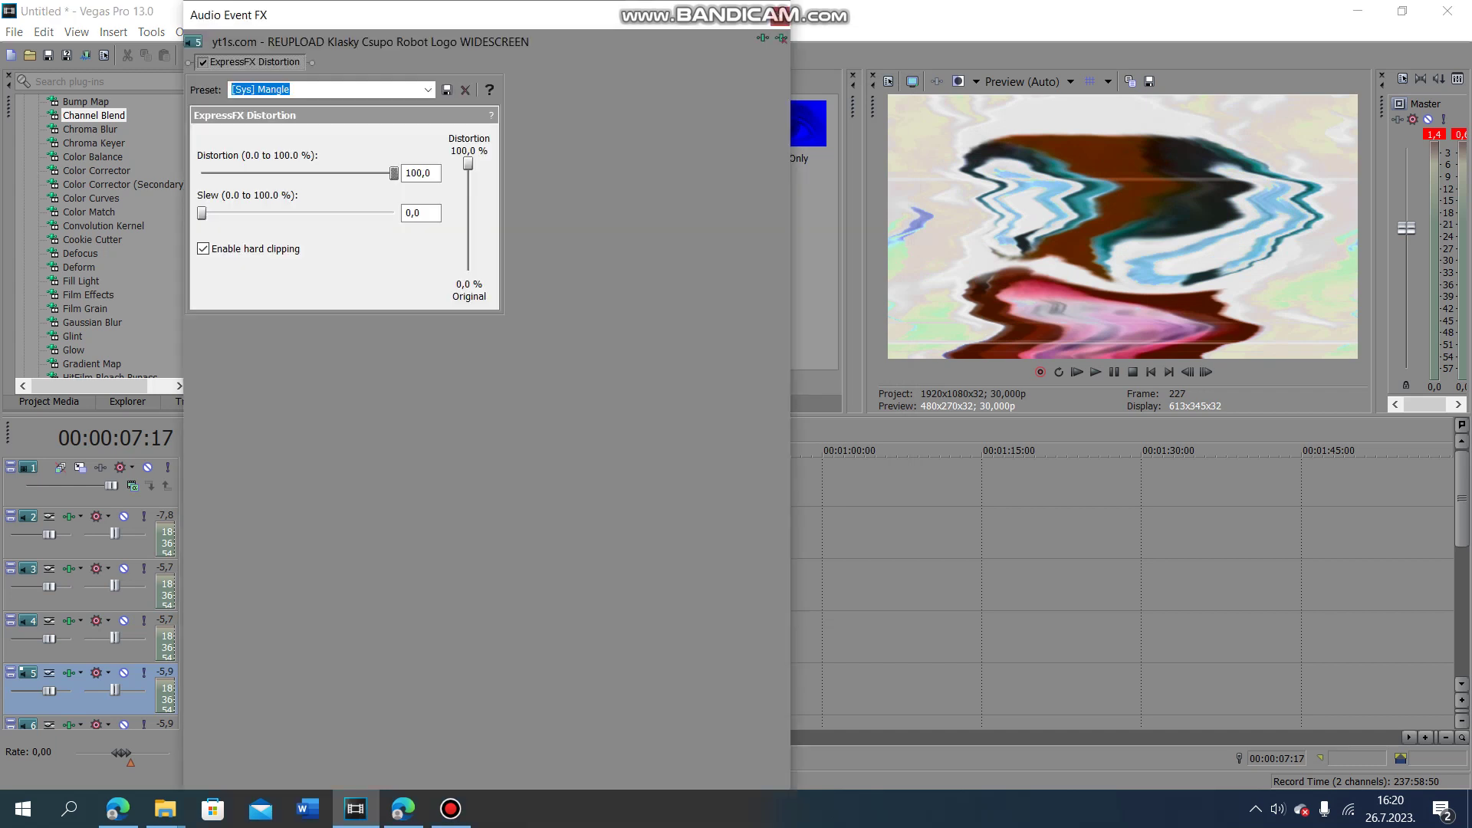
{"action": "left_click", "coordinate": [780, 15]}
Step: Examine the Gradient Map settings and both Pinch/Punch effects on the third video event
{"action": "left_click", "coordinate": [332, 482]}
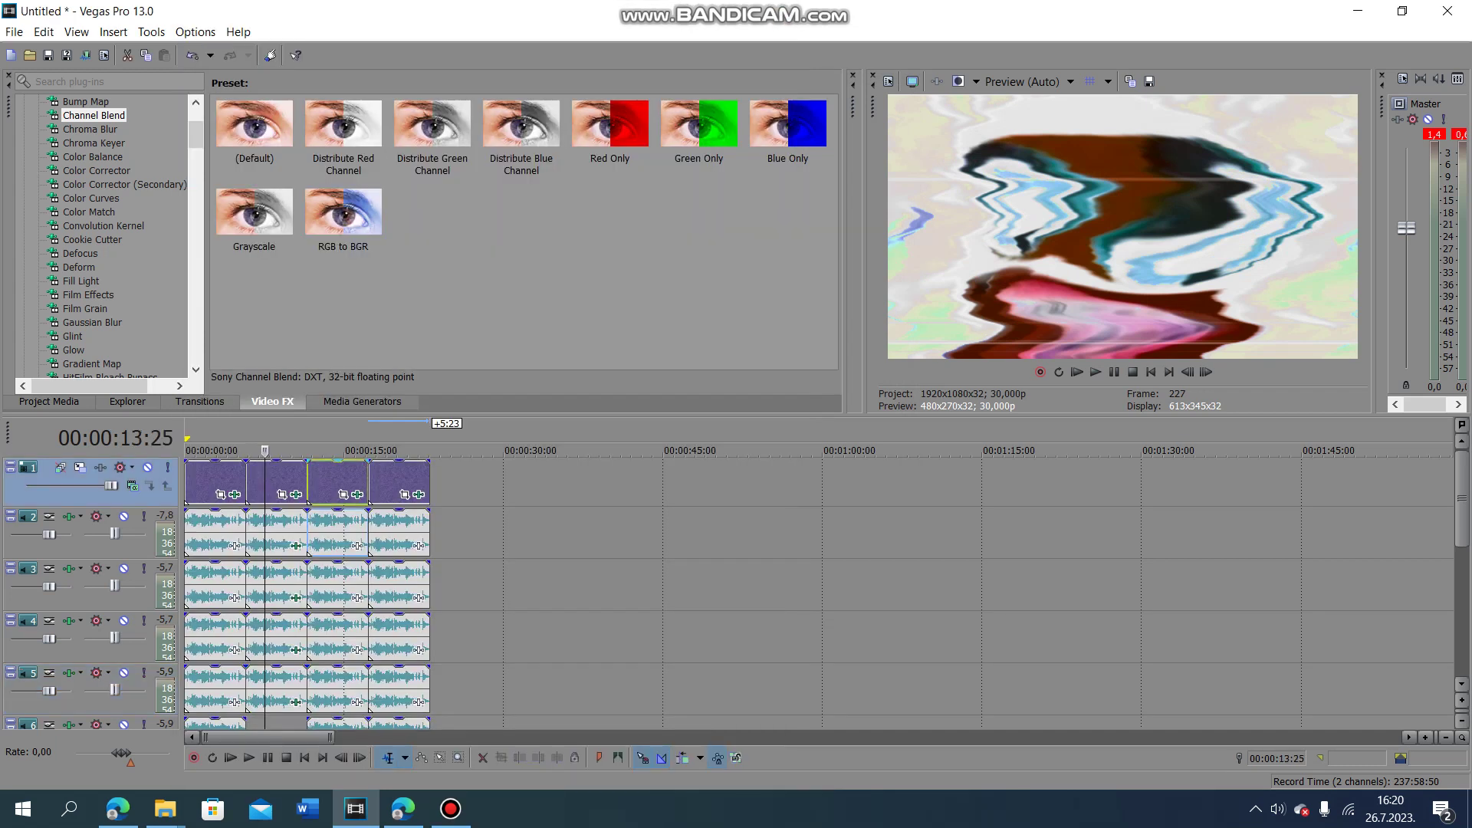
{"action": "left_click", "coordinate": [358, 494]}
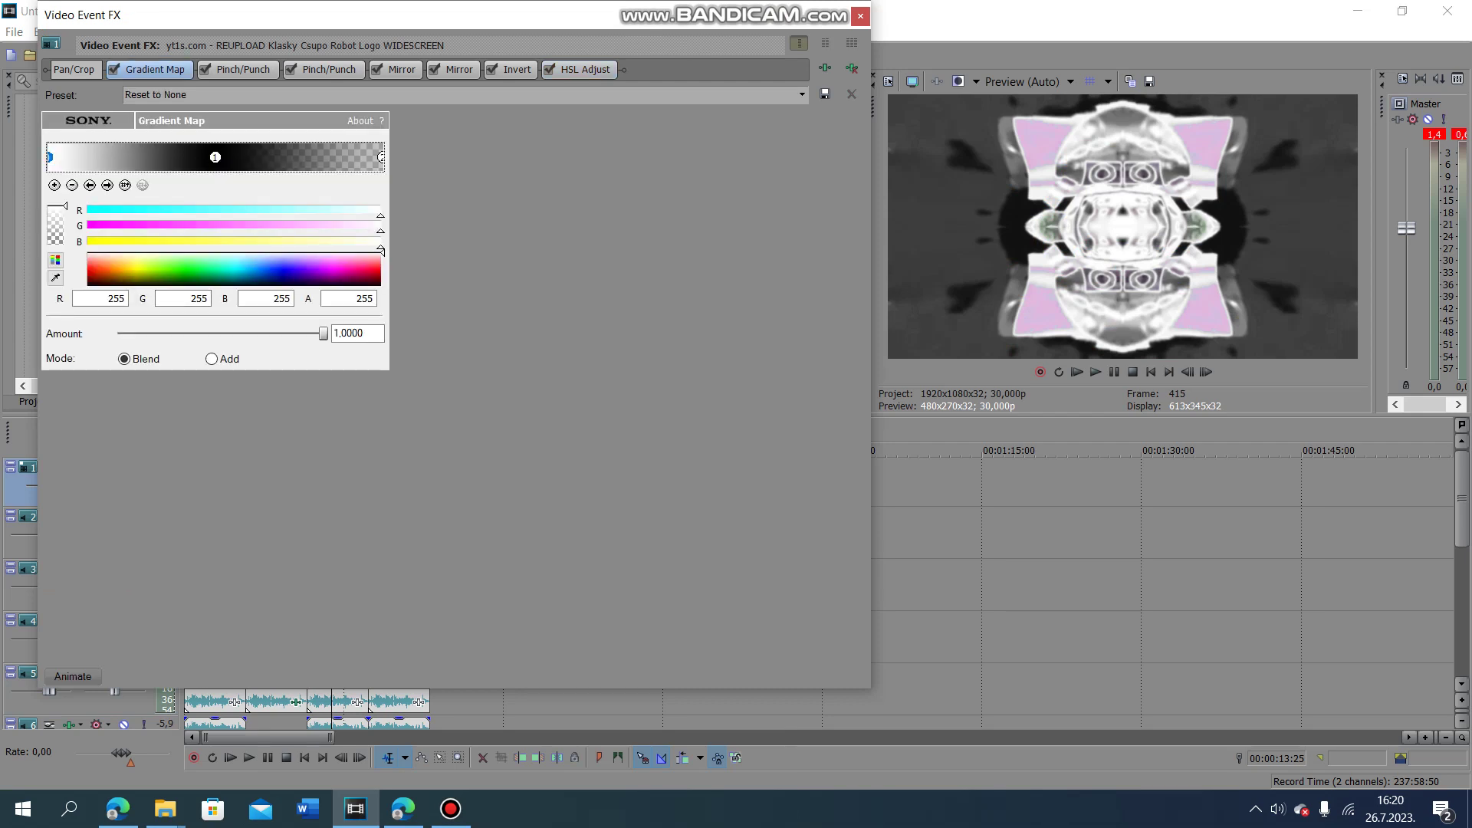
{"action": "left_click", "coordinate": [215, 157]}
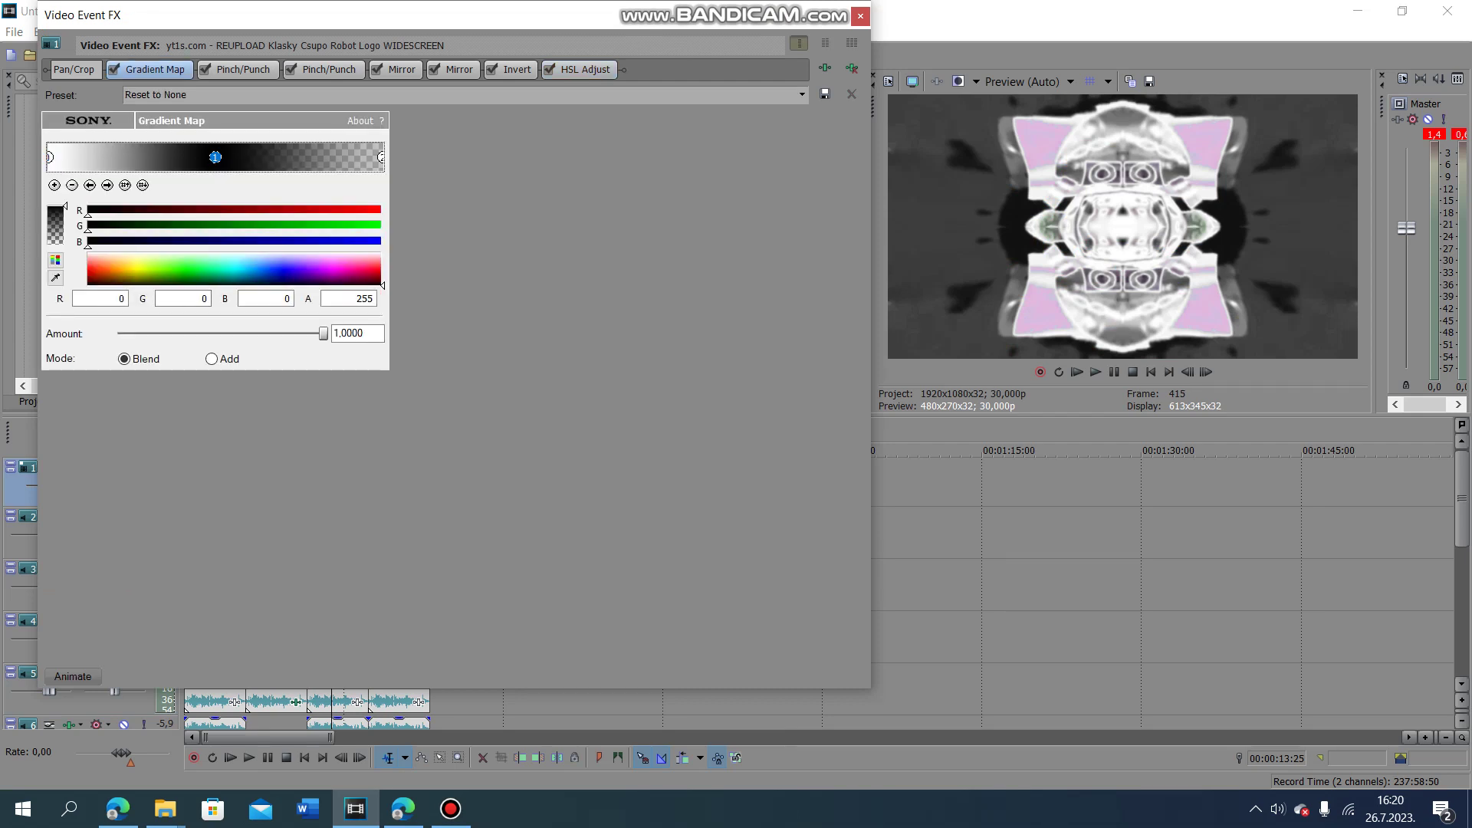
{"action": "left_click", "coordinate": [242, 69]}
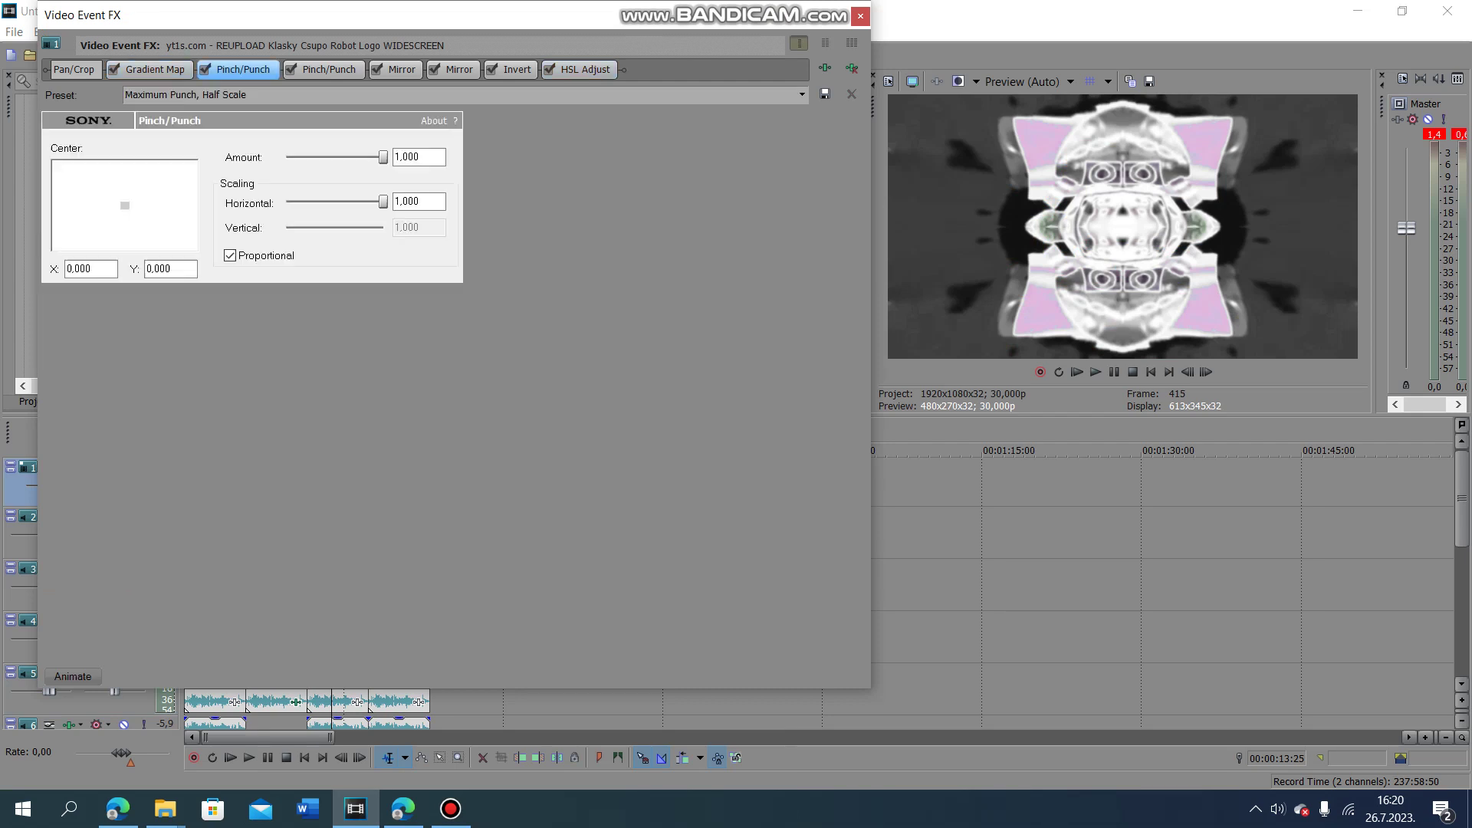
{"action": "left_click", "coordinate": [328, 69]}
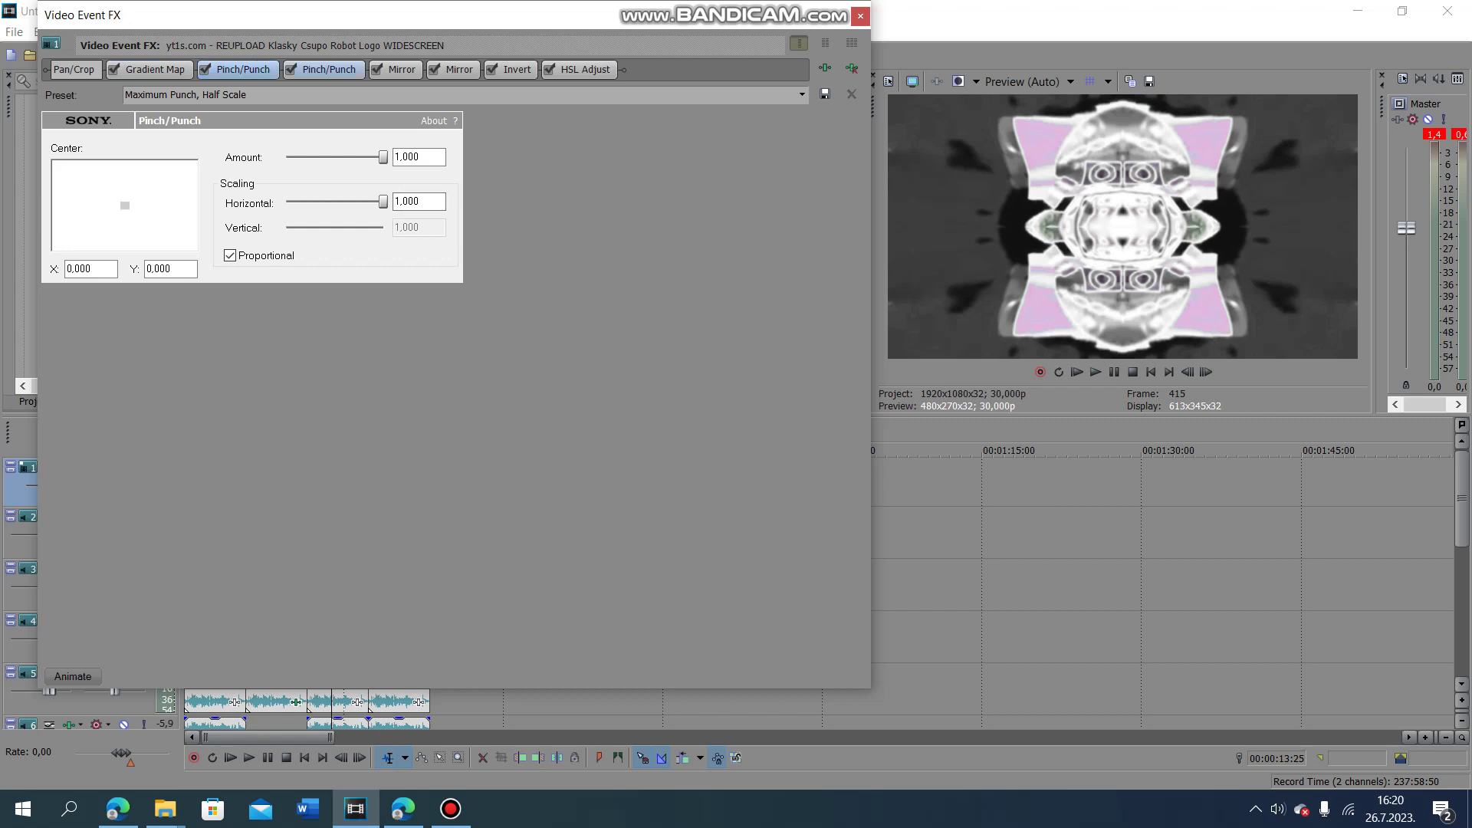
{"action": "left_click", "coordinate": [327, 69]}
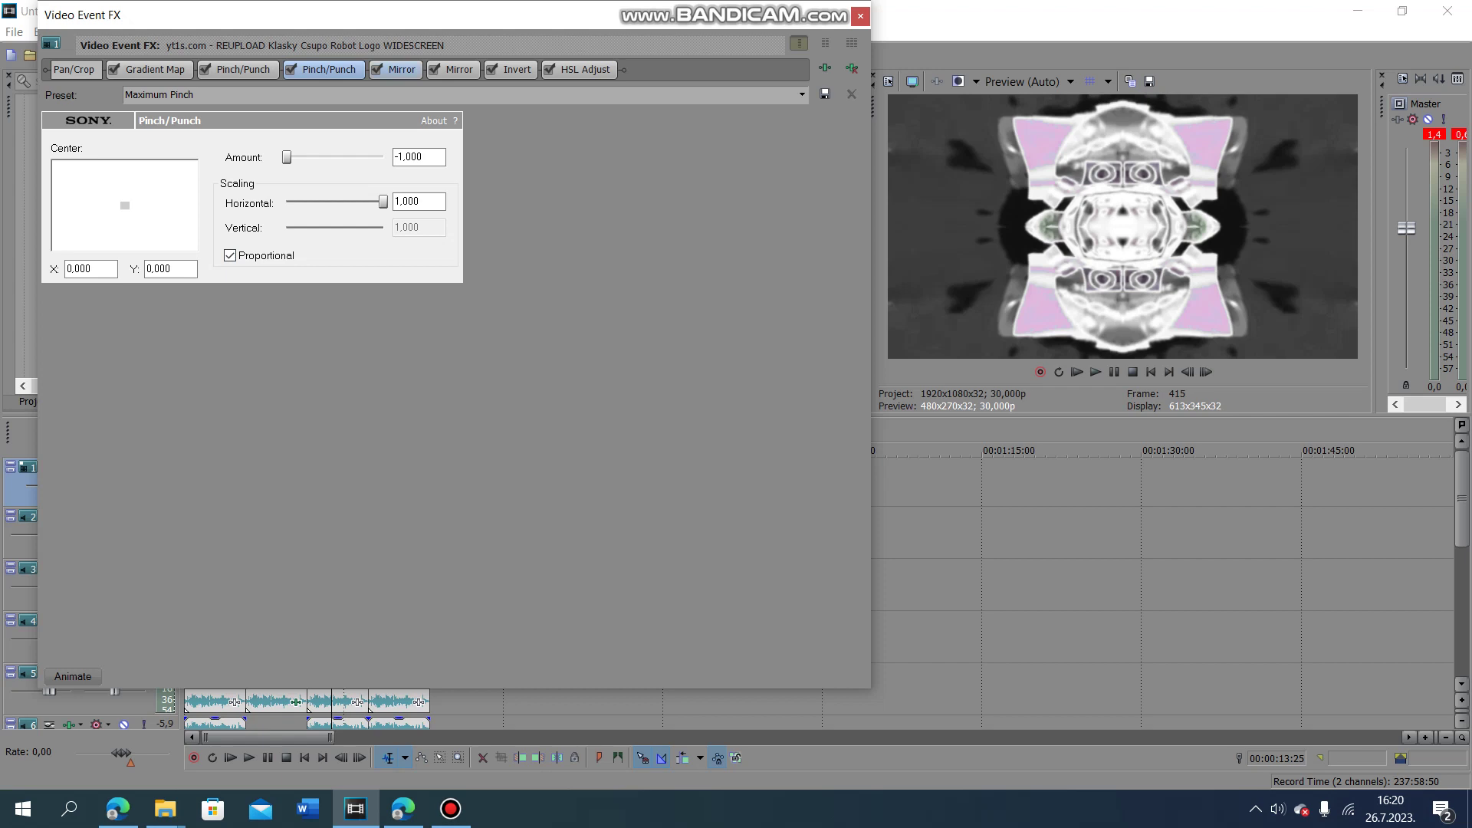
Step: Examine the two Mirror effects, Invert and HSL Adjust settings of the third video event
{"action": "left_click", "coordinate": [399, 69]}
{"action": "left_click", "coordinate": [458, 69]}
{"action": "left_click", "coordinate": [516, 69]}
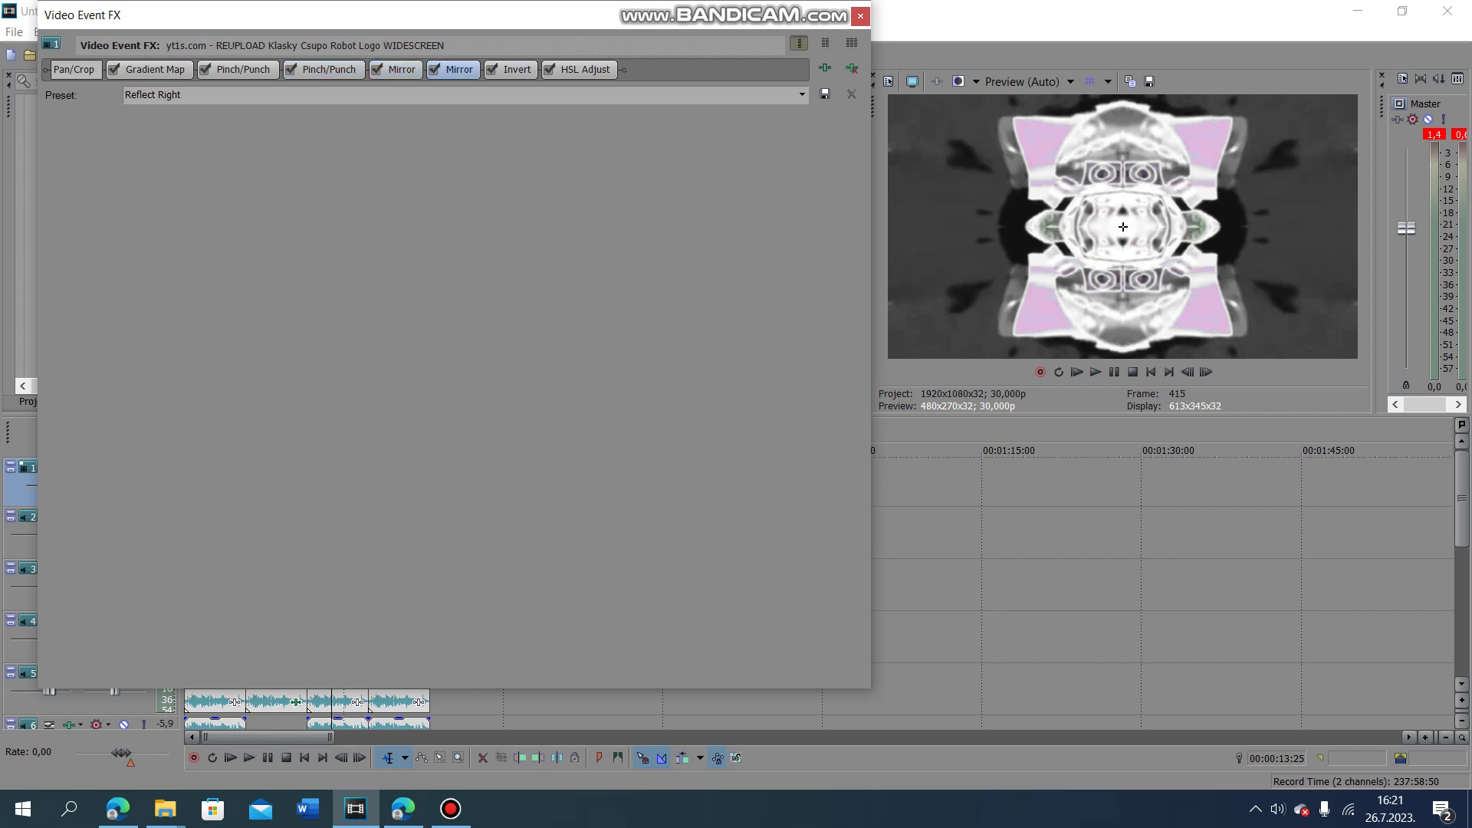
{"action": "left_click", "coordinate": [584, 69]}
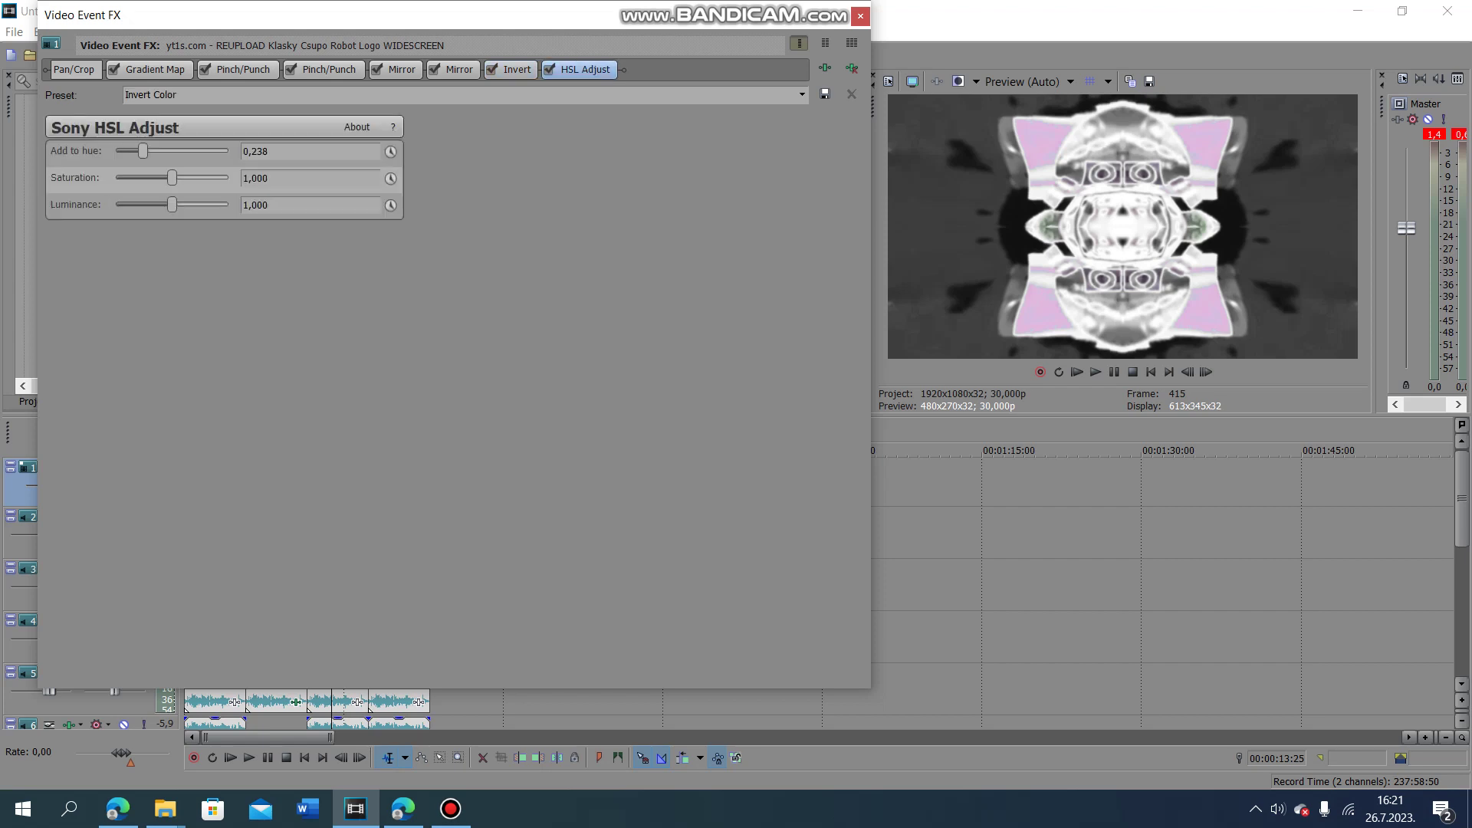
{"action": "left_click", "coordinate": [861, 15]}
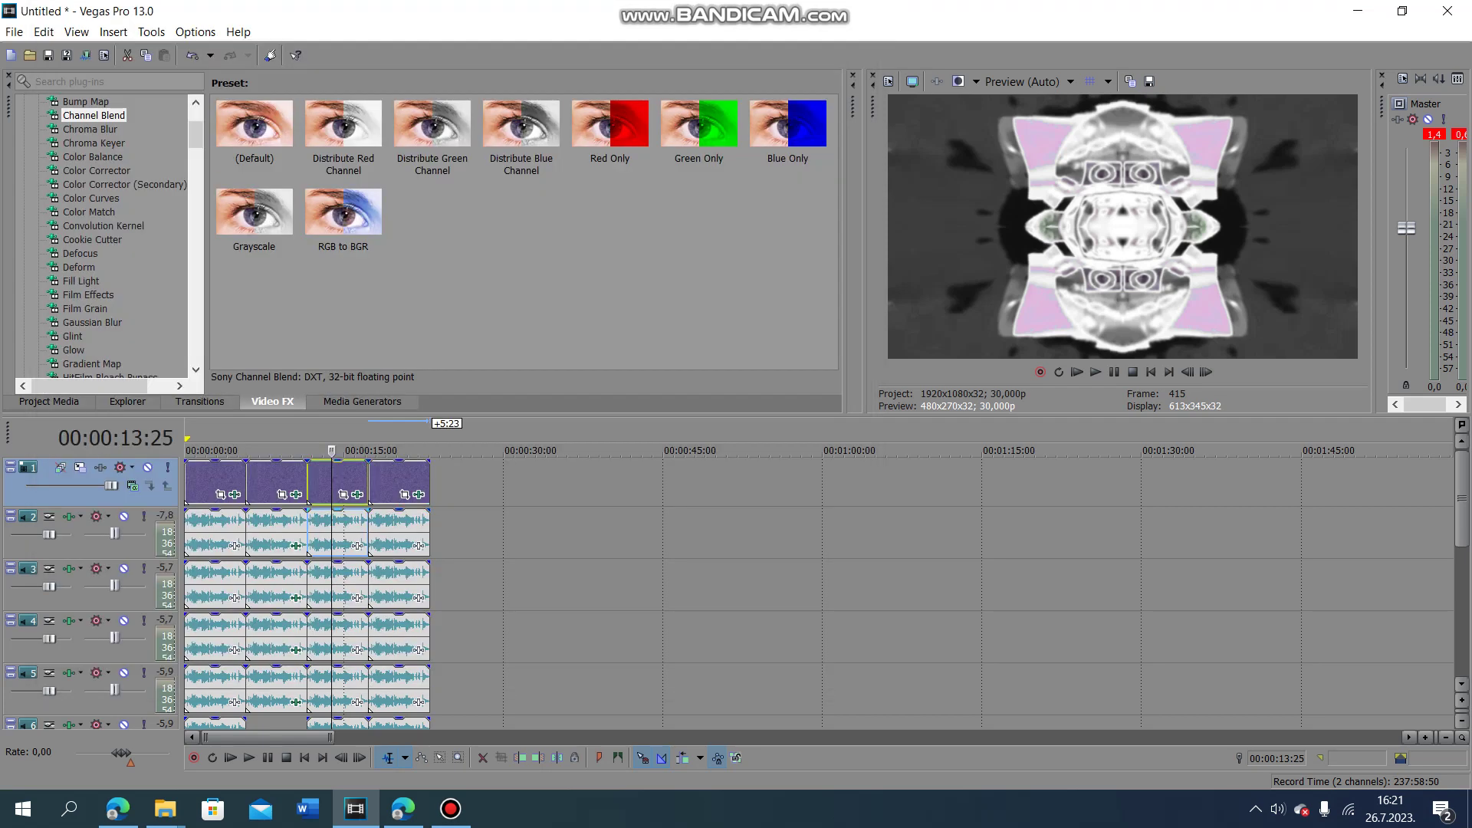
Step: Examine the pitch shift properties of the third audio event on tracks 2, 3 and 4
{"action": "right_click", "coordinate": [337, 529]}
{"action": "left_click", "coordinate": [460, 778]}
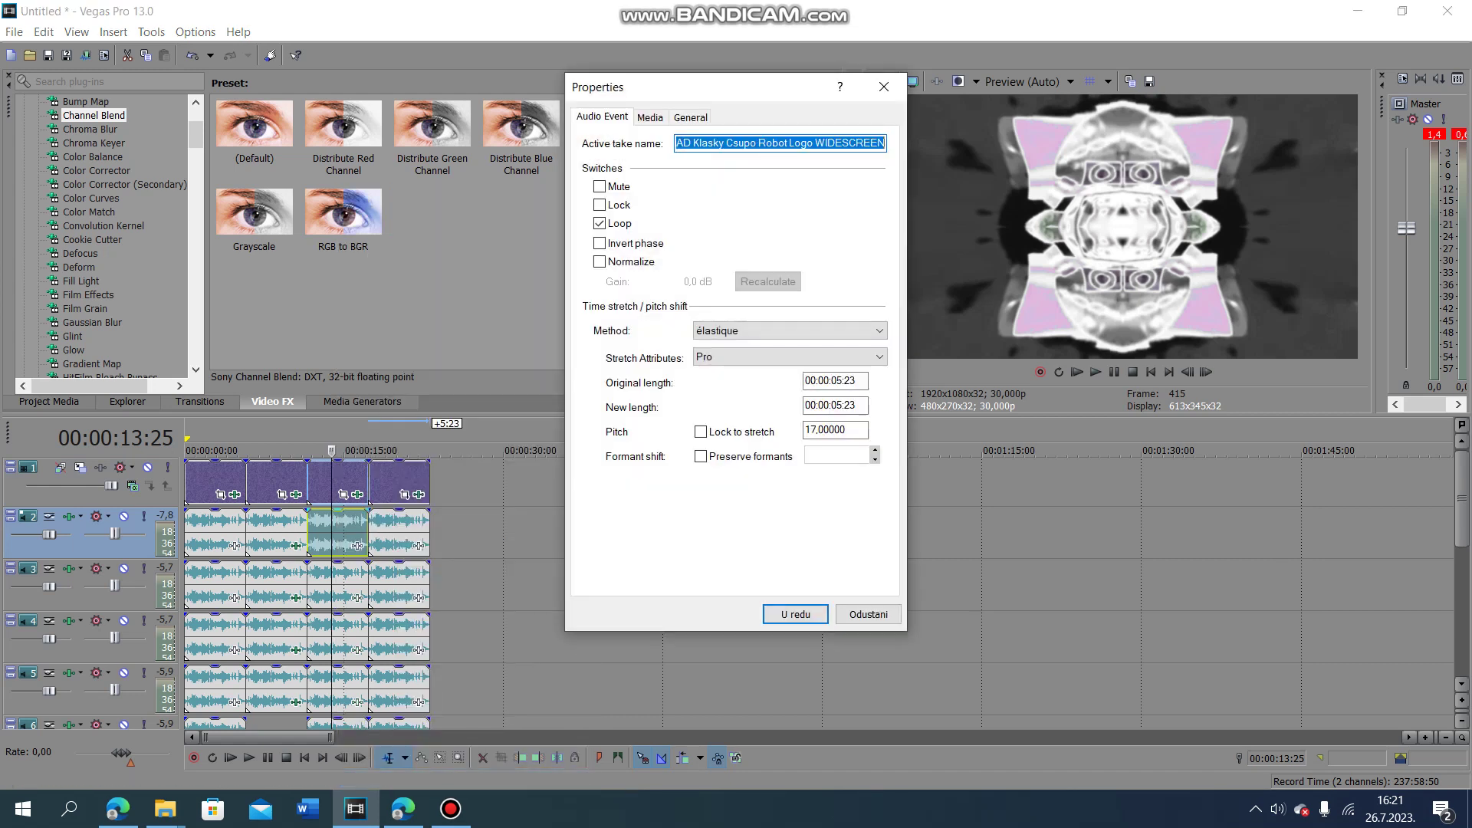
{"action": "left_click", "coordinate": [795, 615]}
{"action": "right_click", "coordinate": [348, 587]}
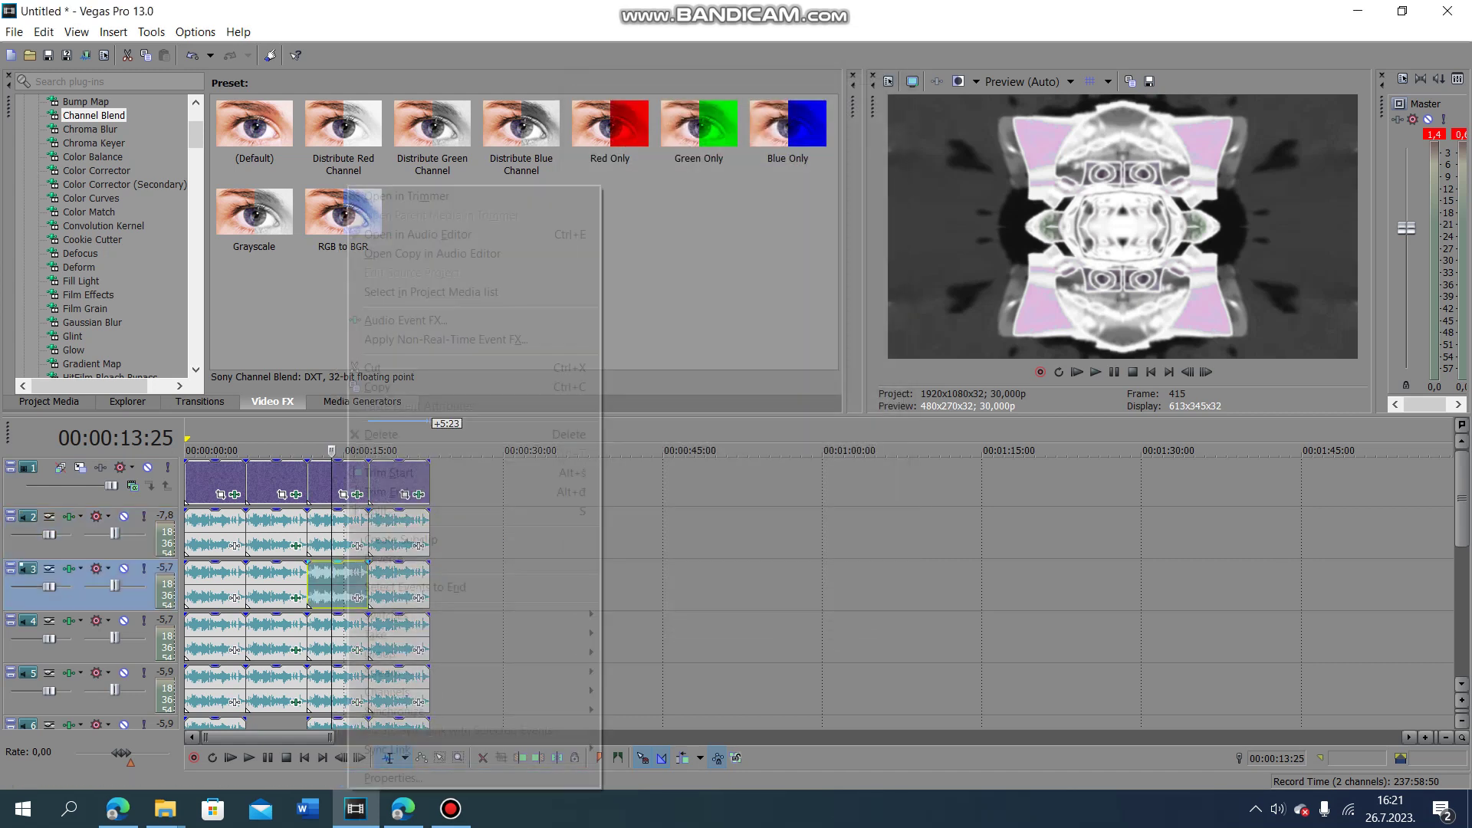
{"action": "left_click", "coordinate": [399, 778]}
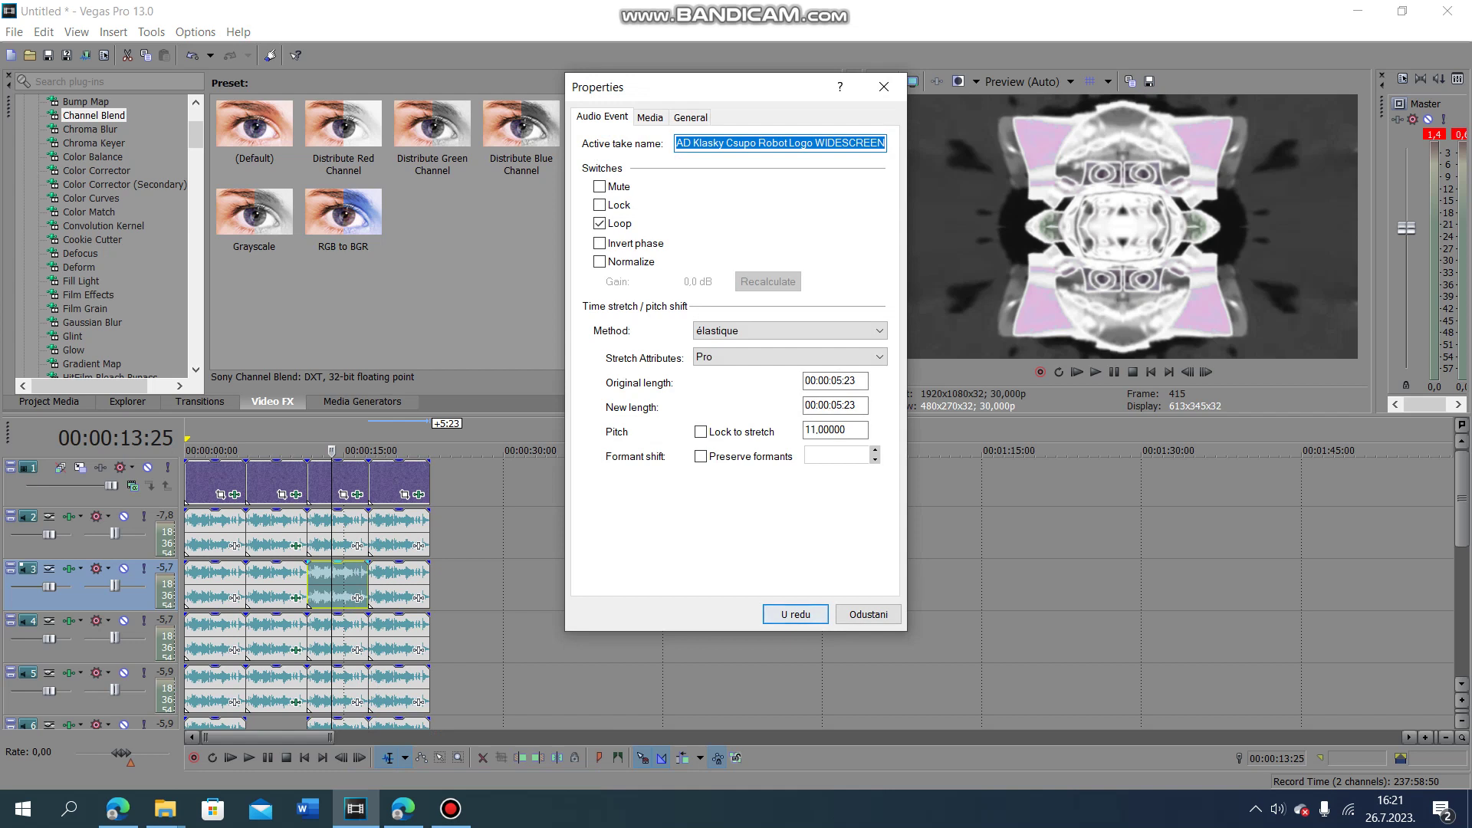
{"action": "left_click", "coordinate": [795, 614]}
{"action": "right_click", "coordinate": [352, 634]}
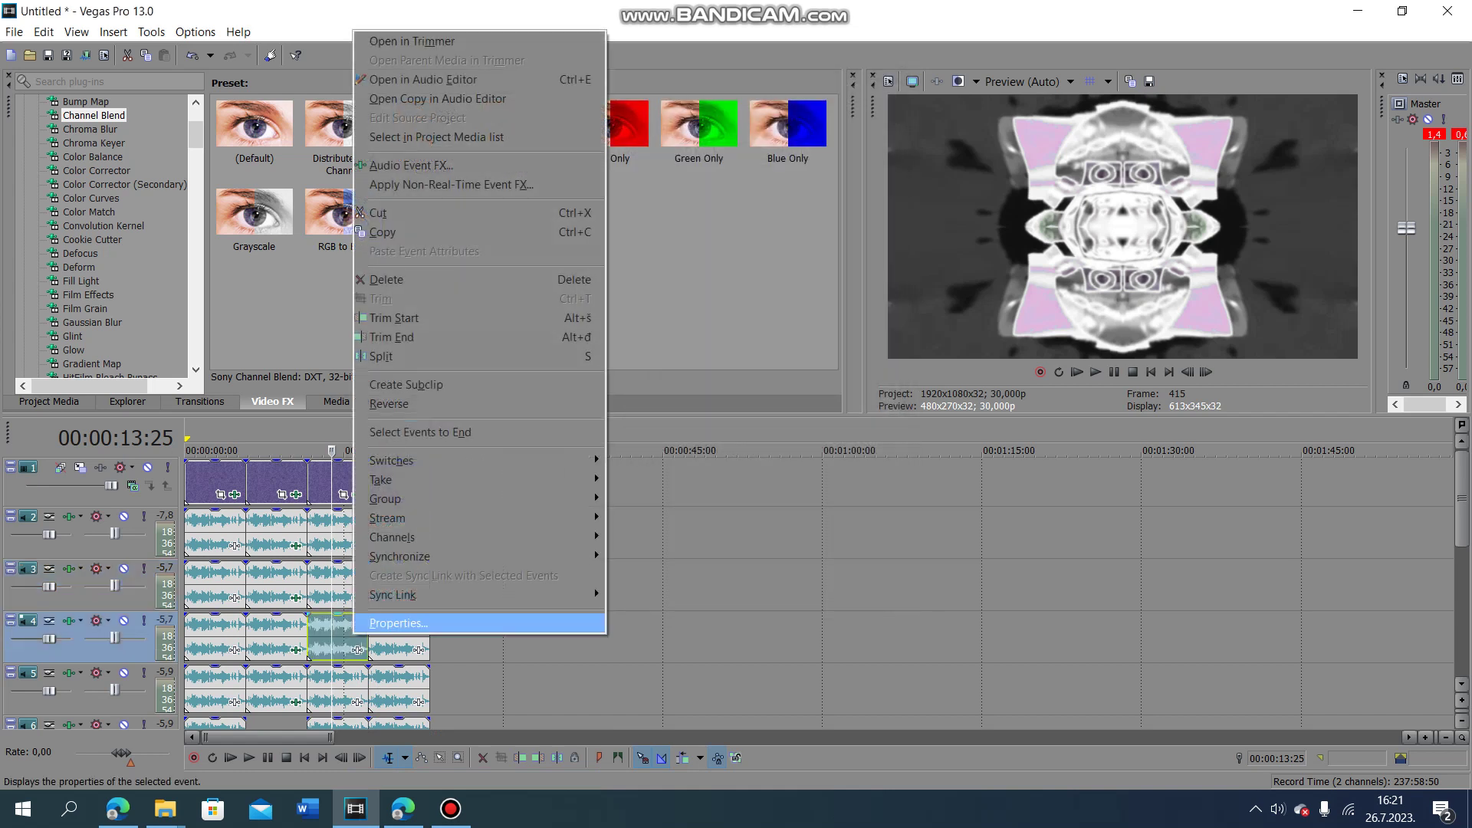
{"action": "left_click", "coordinate": [397, 624]}
{"action": "left_click", "coordinate": [795, 614]}
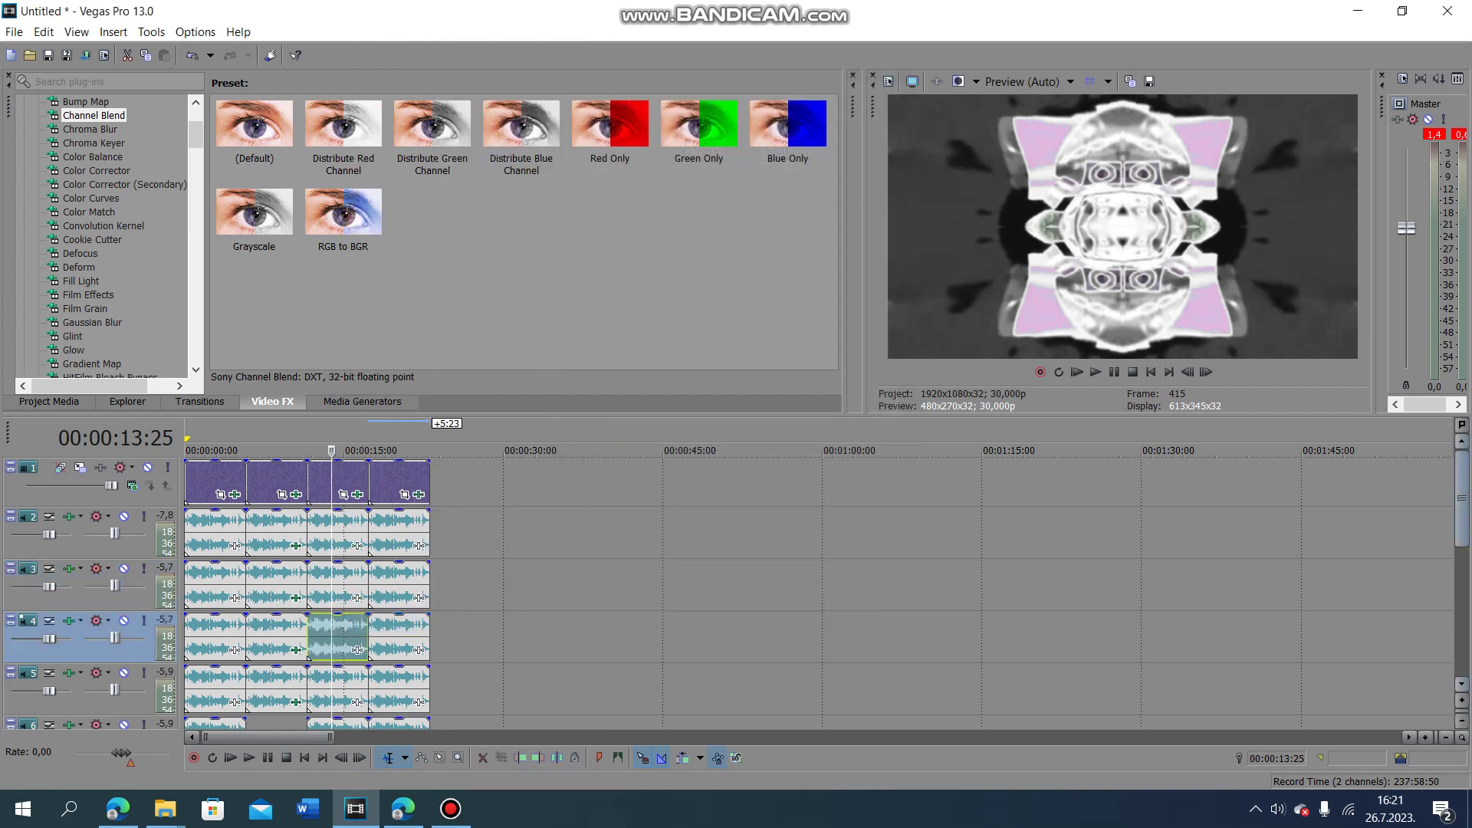
Step: Examine the pitch shift properties of the third segment's audio events on tracks 5, 6 and 7
{"action": "scroll", "coordinate": [306, 594], "scroll_direction": "down", "scroll_amount": 3}
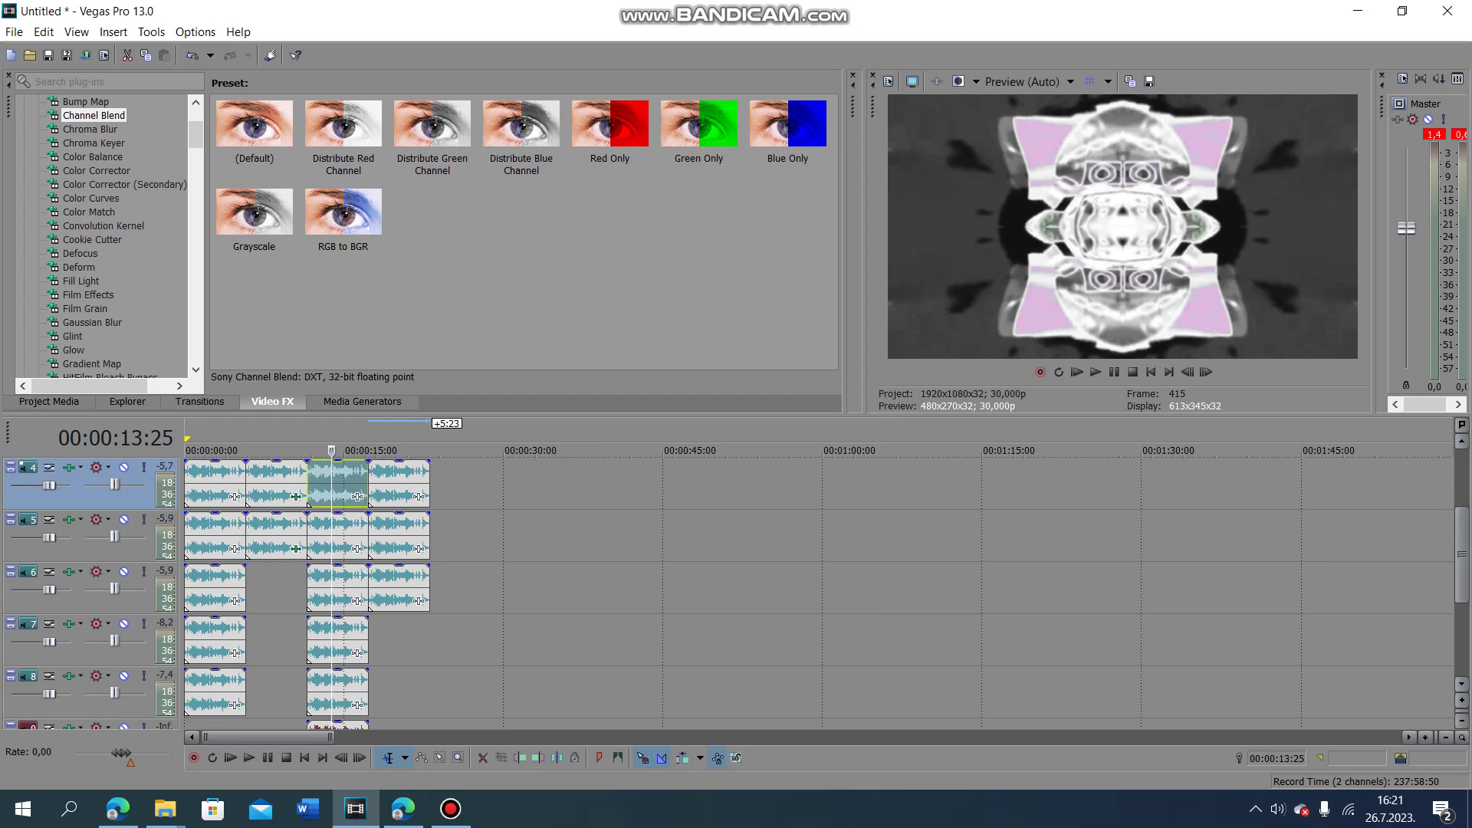
{"action": "right_click", "coordinate": [341, 537]}
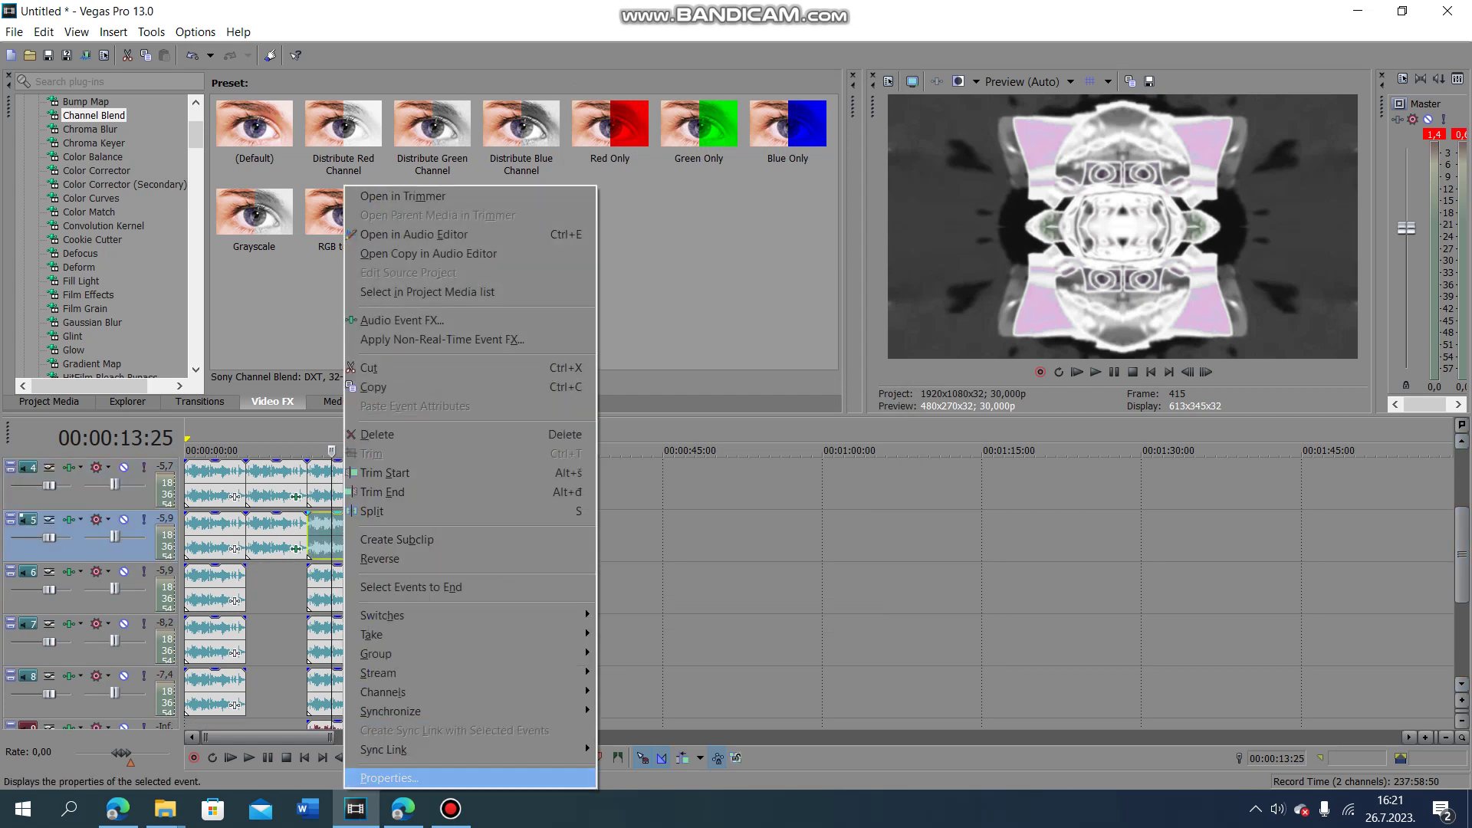
{"action": "left_click", "coordinate": [384, 779]}
{"action": "left_click", "coordinate": [795, 614]}
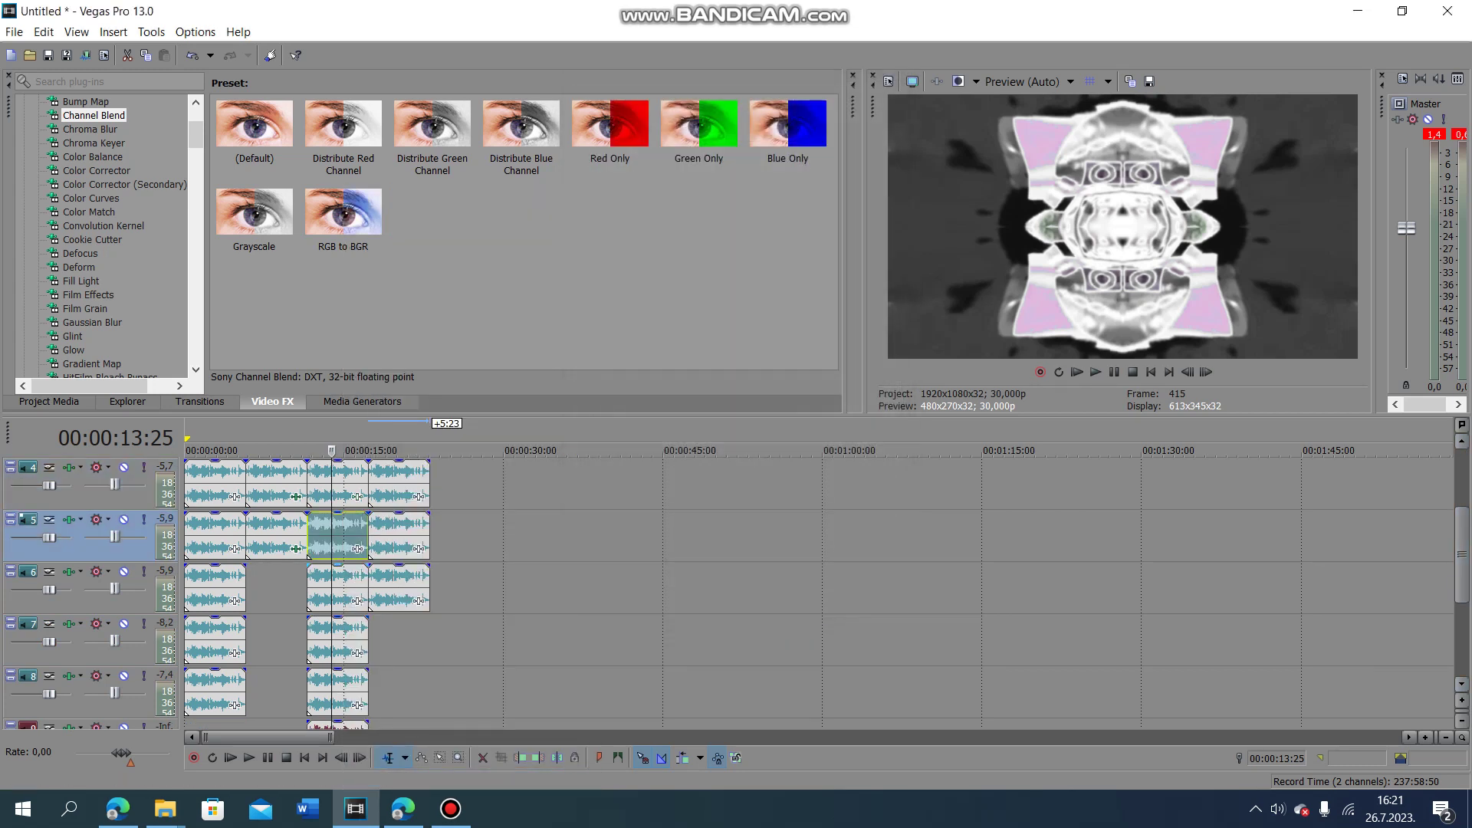
{"action": "right_click", "coordinate": [337, 587]}
{"action": "left_click", "coordinate": [383, 779]}
{"action": "left_click", "coordinate": [793, 608]}
{"action": "right_click", "coordinate": [345, 641]}
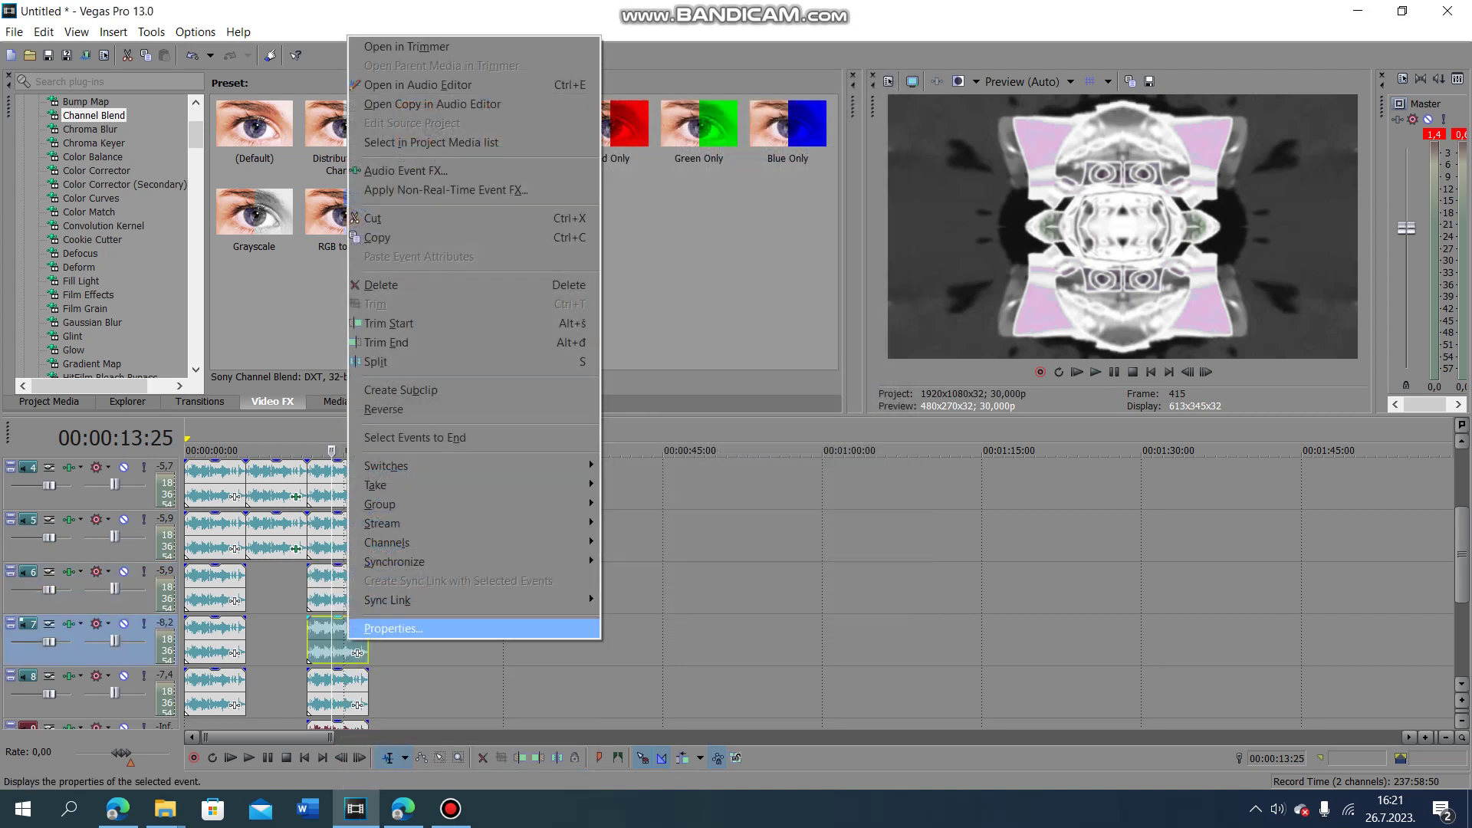
{"action": "left_click", "coordinate": [589, 629]}
{"action": "left_click", "coordinate": [795, 614]}
Step: Examine the pitch shift properties of the third segment's audio events on tracks 8, 9 and 10
{"action": "left_click", "coordinate": [1462, 683]}
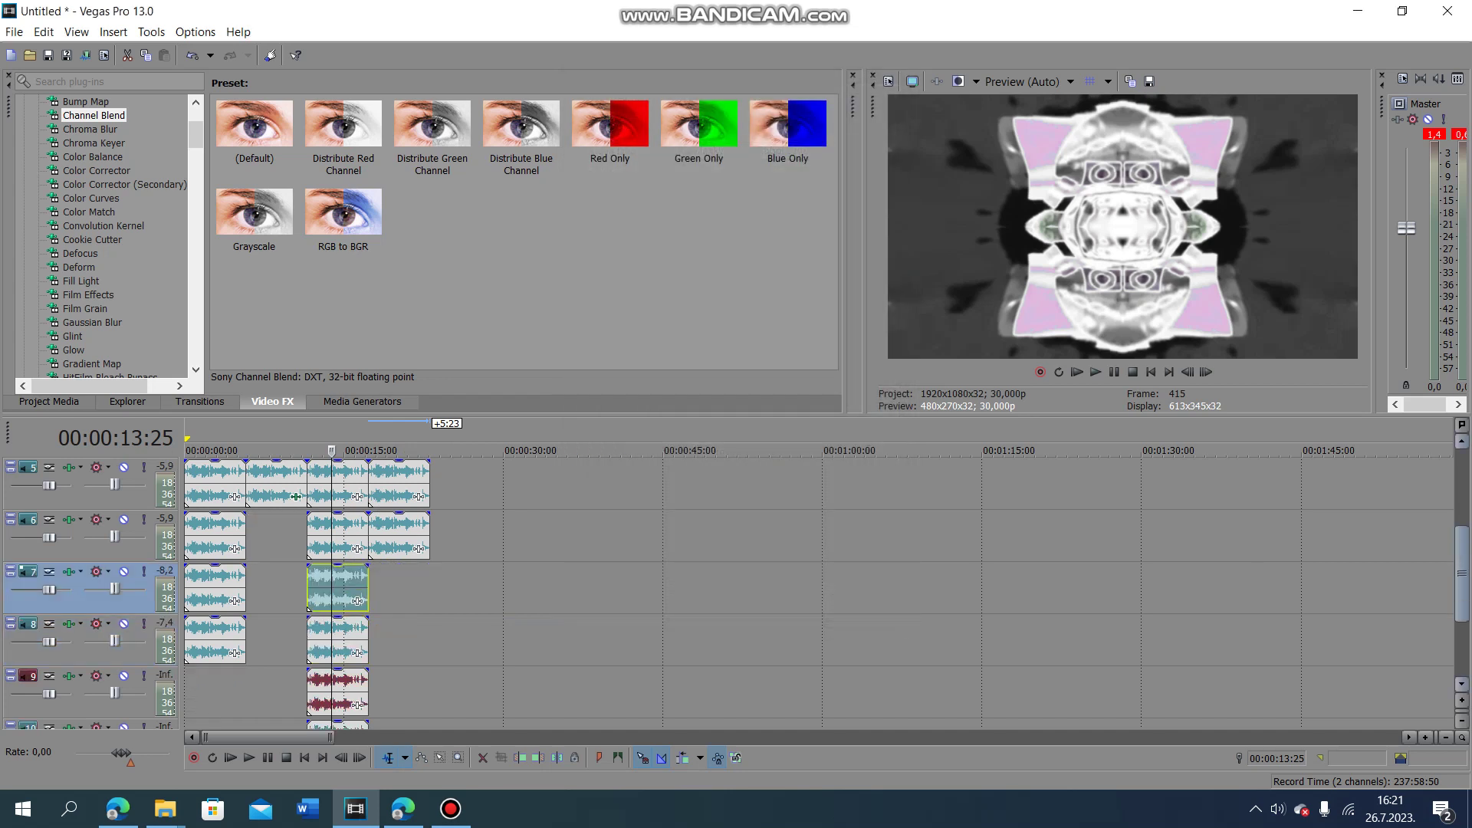
{"action": "right_click", "coordinate": [350, 641]}
{"action": "left_click", "coordinate": [394, 630]}
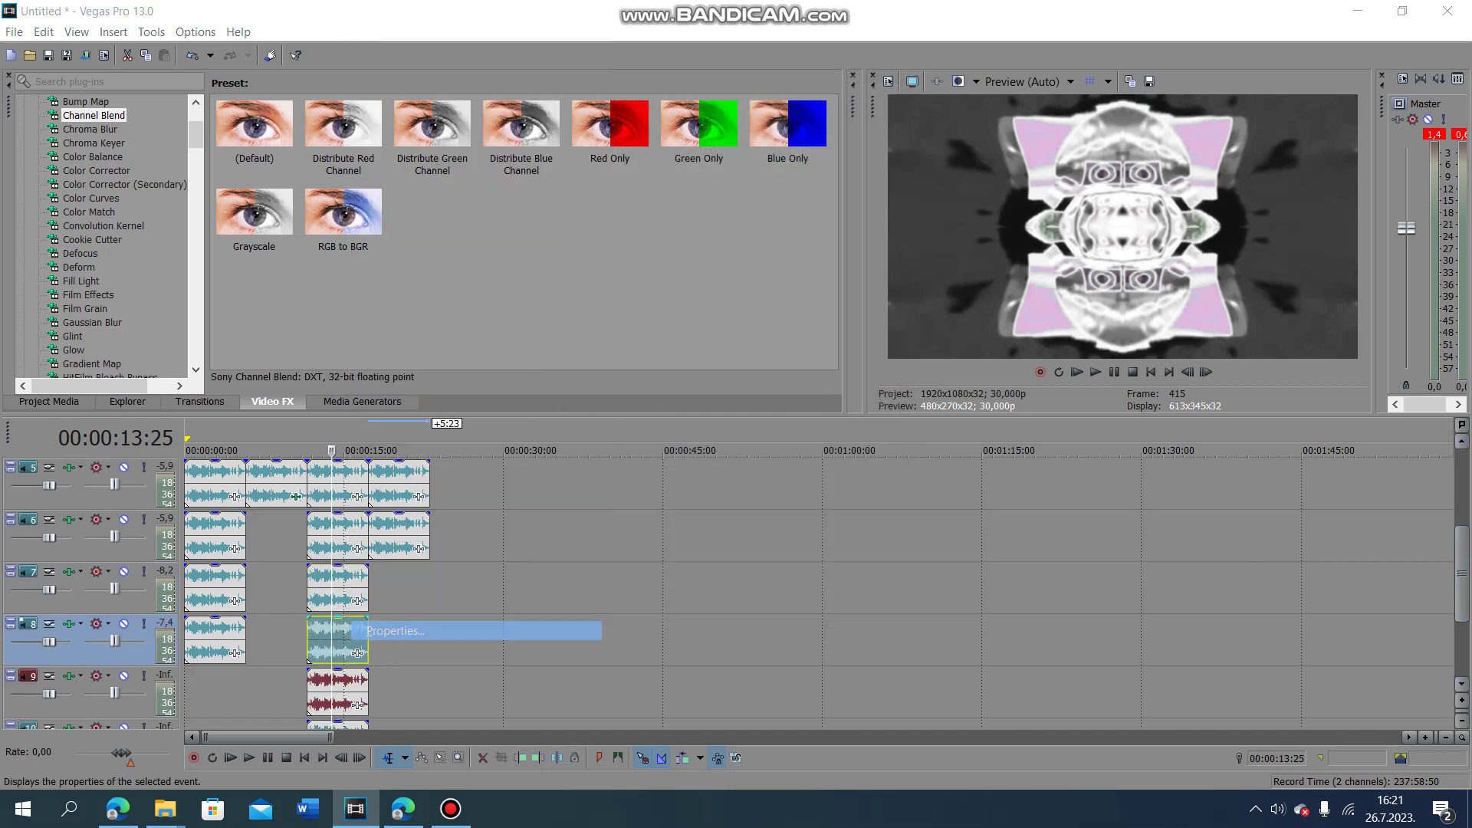
{"action": "left_click", "coordinate": [795, 614]}
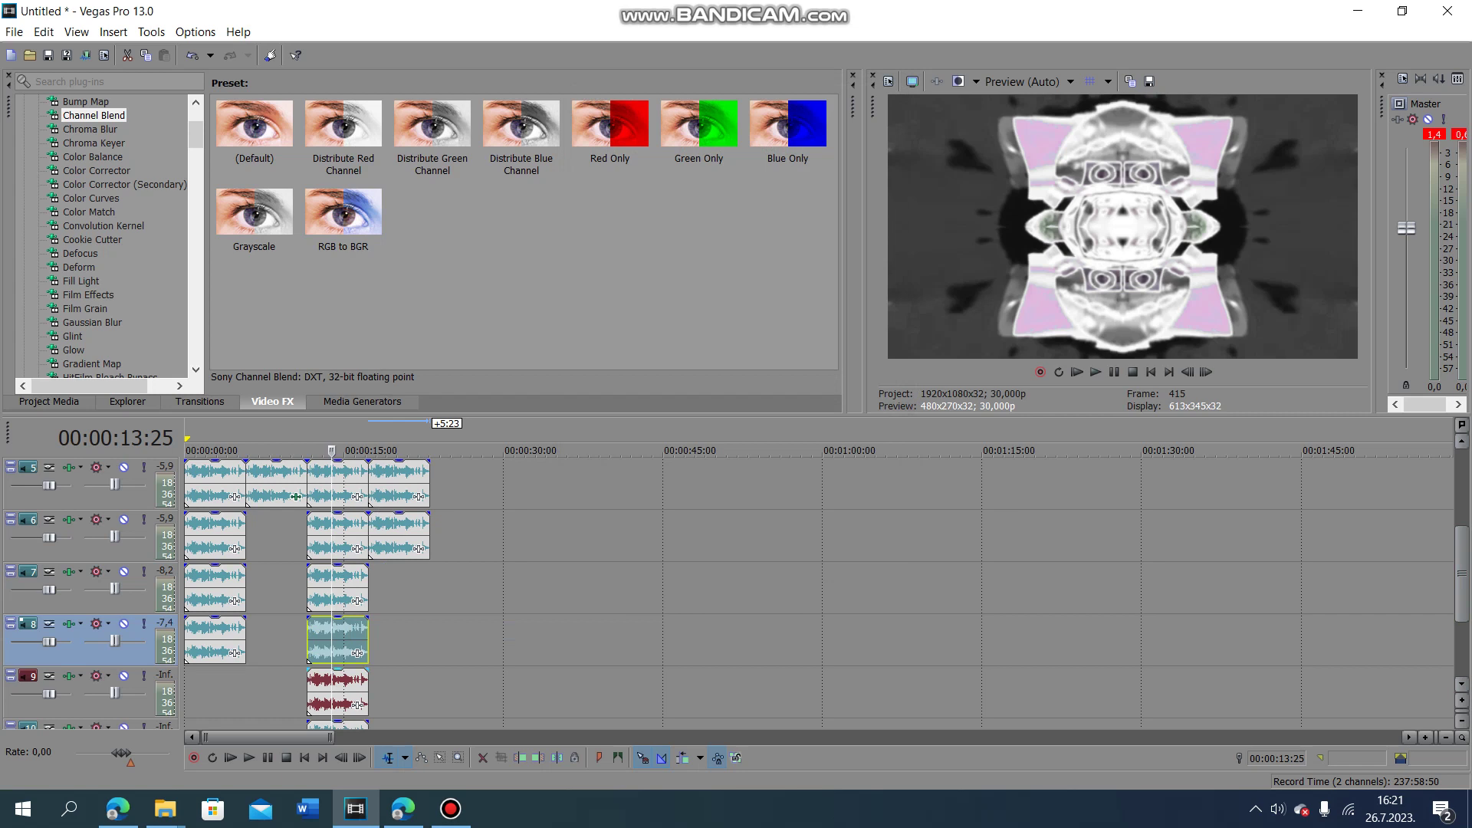
{"action": "right_click", "coordinate": [345, 690]}
{"action": "left_click", "coordinate": [399, 678]}
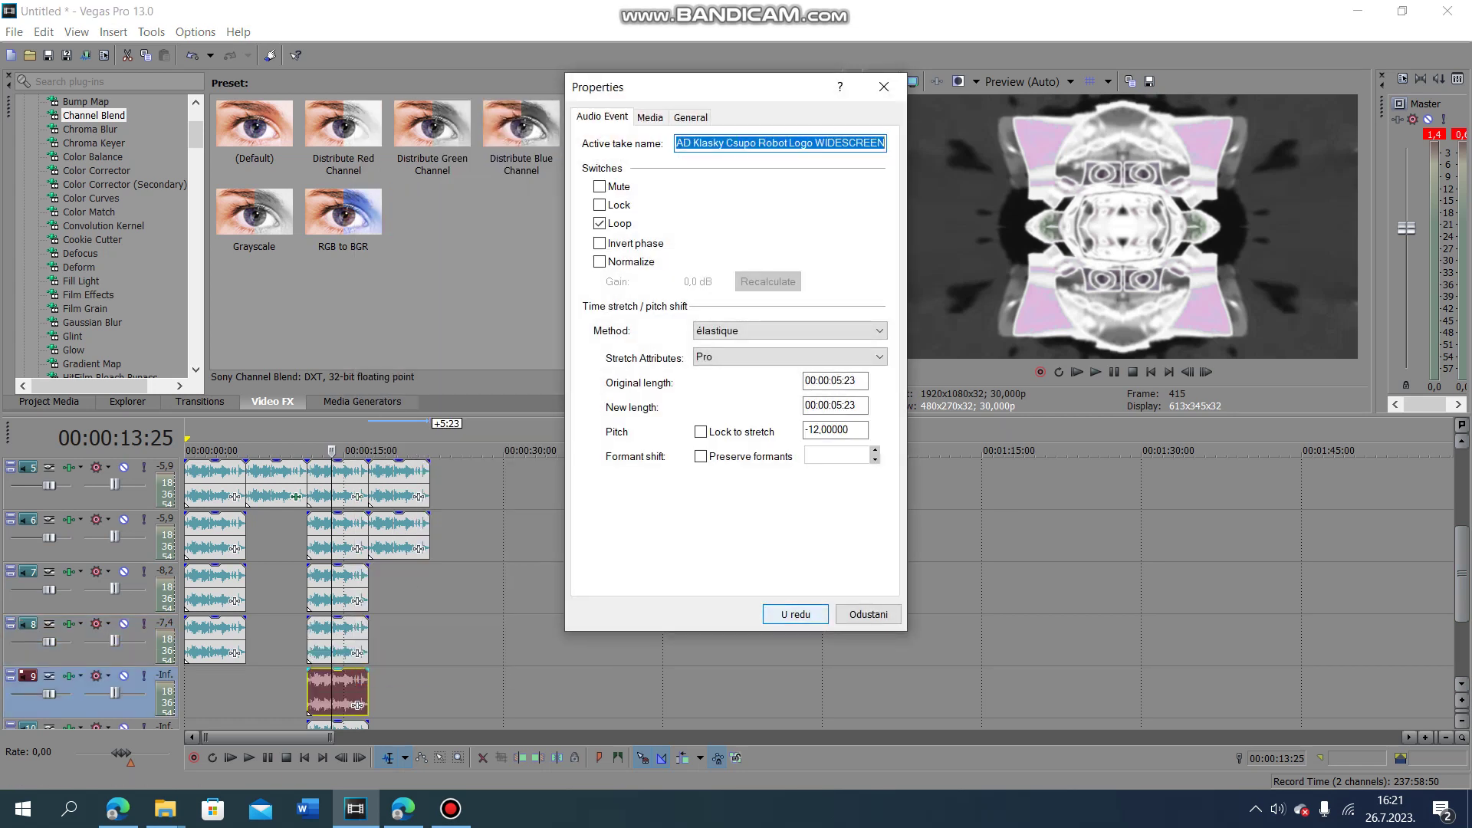
{"action": "key", "text": "Return"}
{"action": "scroll", "coordinate": [767, 582], "scroll_direction": "down", "scroll_amount": 2}
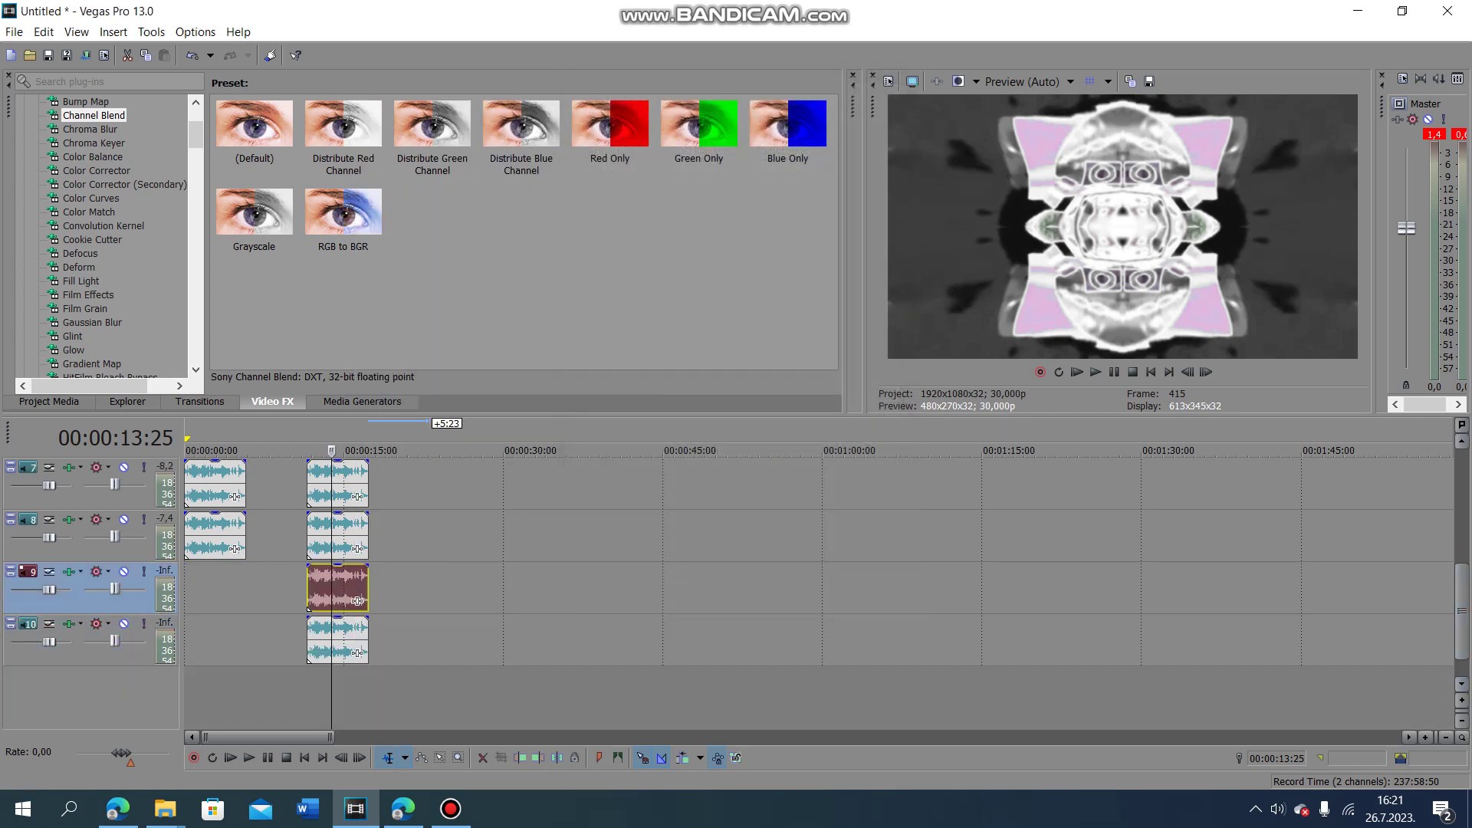
{"action": "right_click", "coordinate": [354, 636]}
{"action": "left_click", "coordinate": [398, 625]}
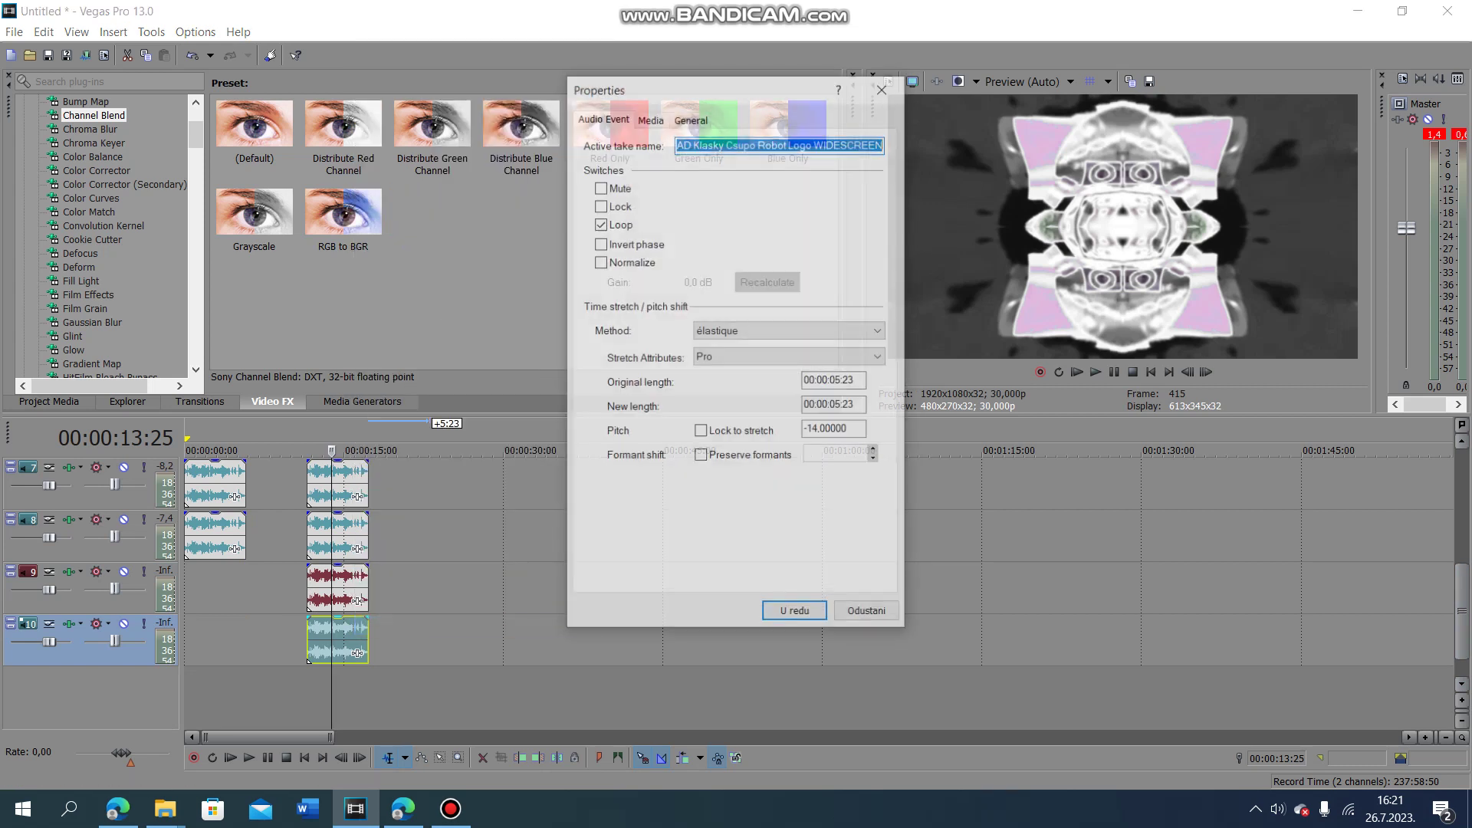
{"action": "key", "text": "Return"}
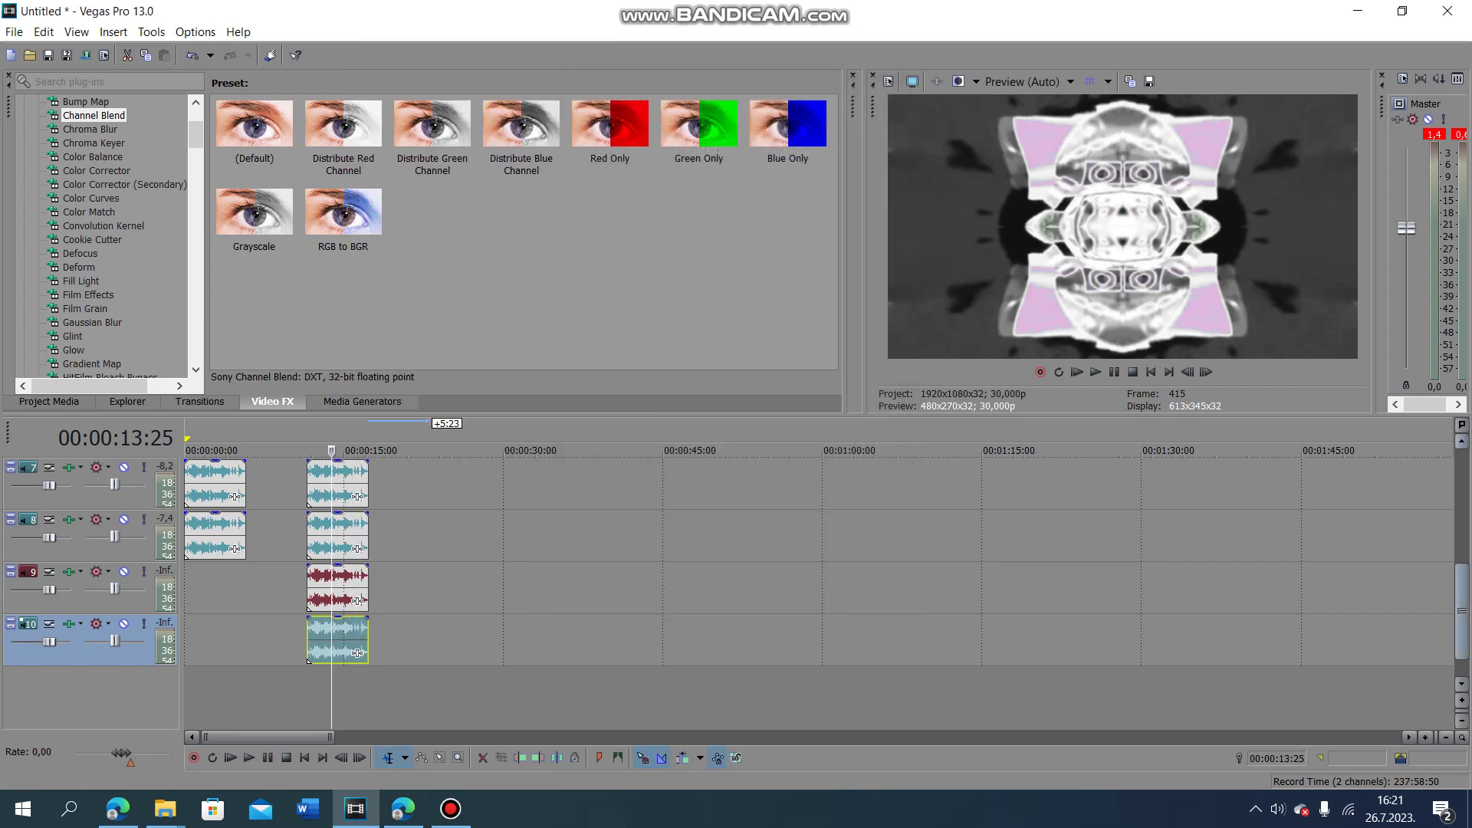
Step: Examine the Wave, Swirl and Mirror effect settings of the fourth video event
{"action": "scroll", "coordinate": [767, 582], "scroll_direction": "up", "scroll_amount": 3}
{"action": "left_click", "coordinate": [388, 479]}
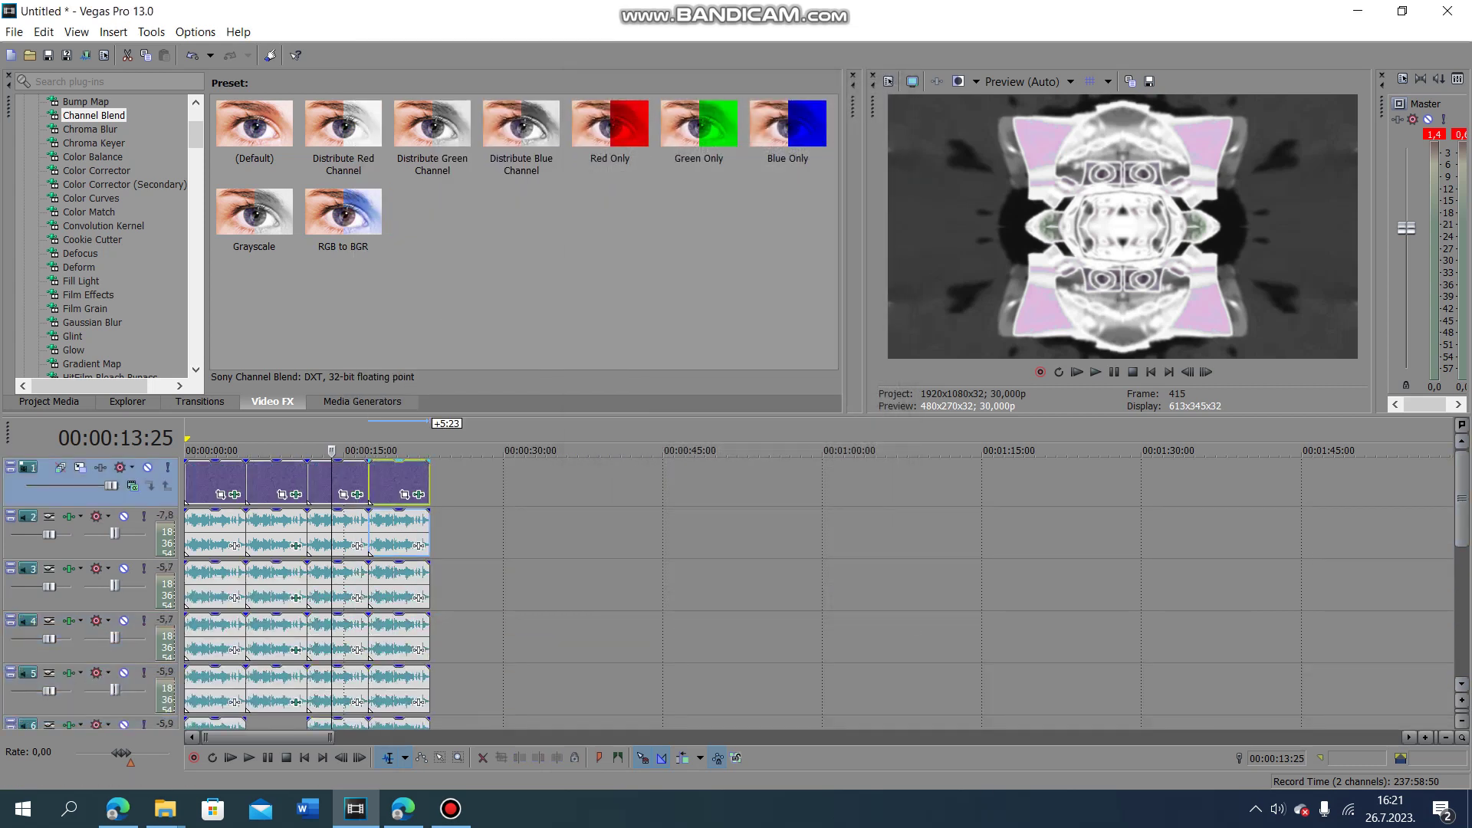
{"action": "left_click", "coordinate": [419, 496]}
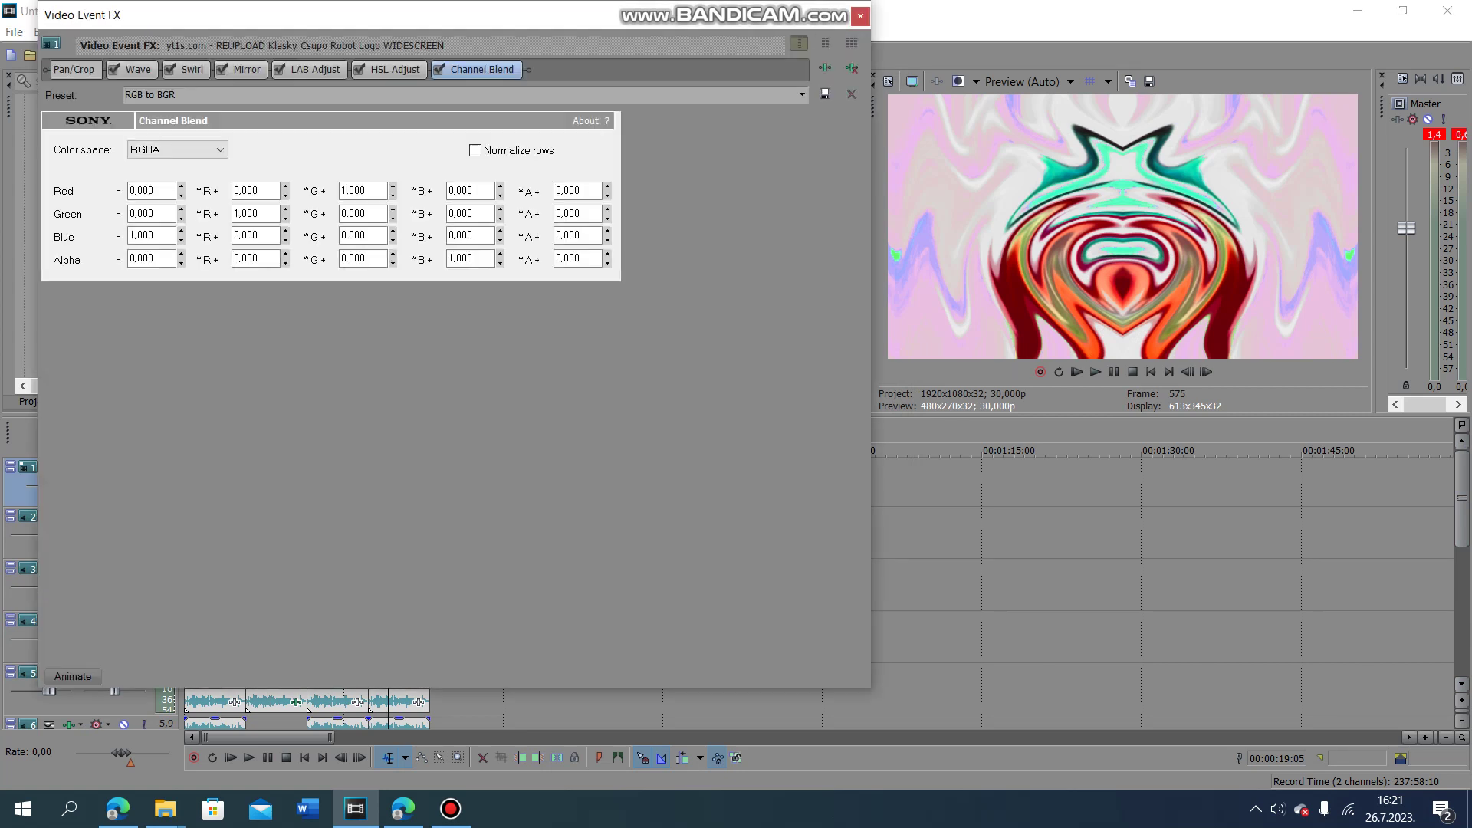
{"action": "left_click", "coordinate": [138, 70]}
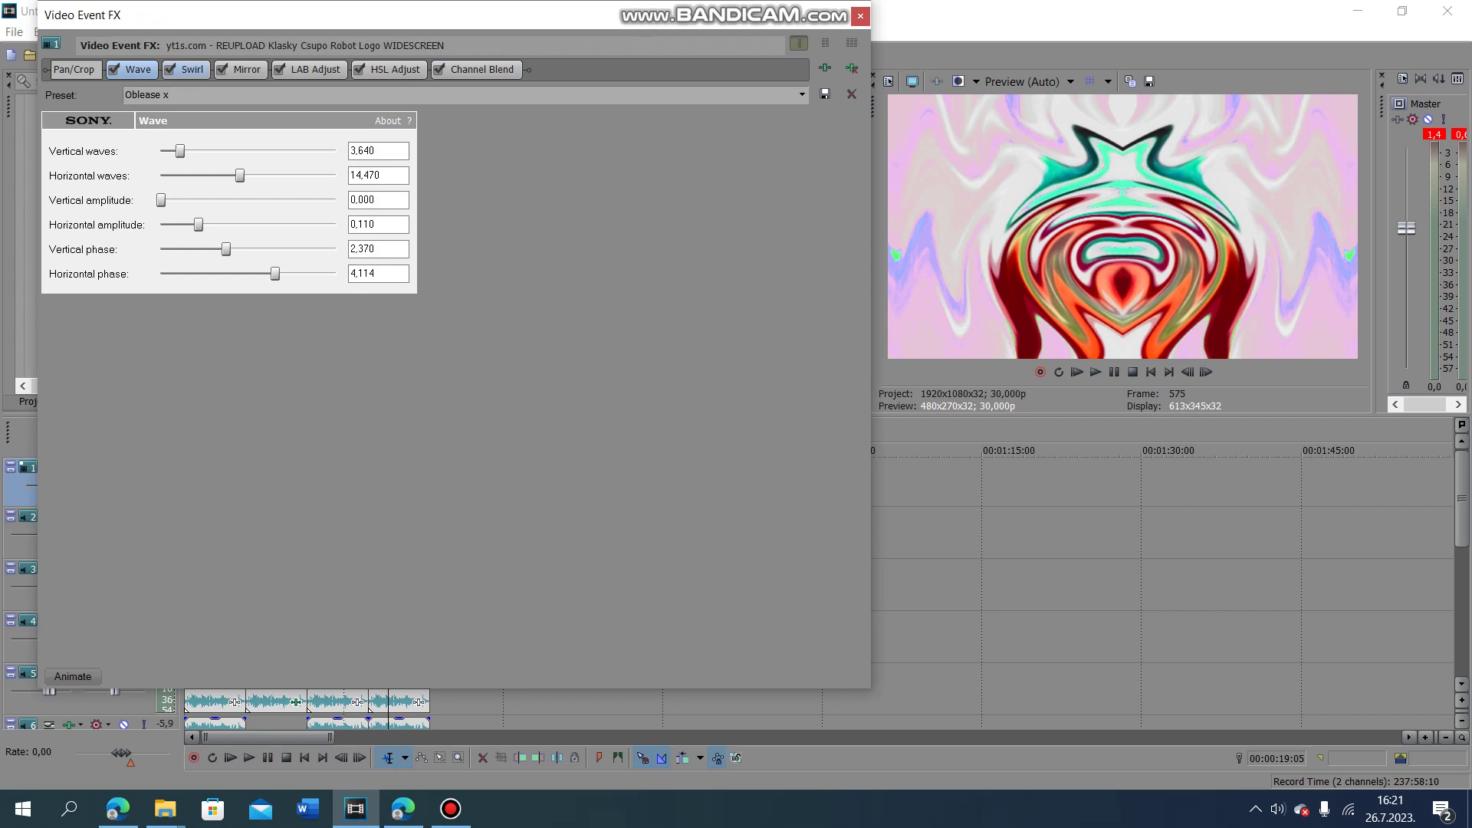
{"action": "left_click", "coordinate": [192, 70]}
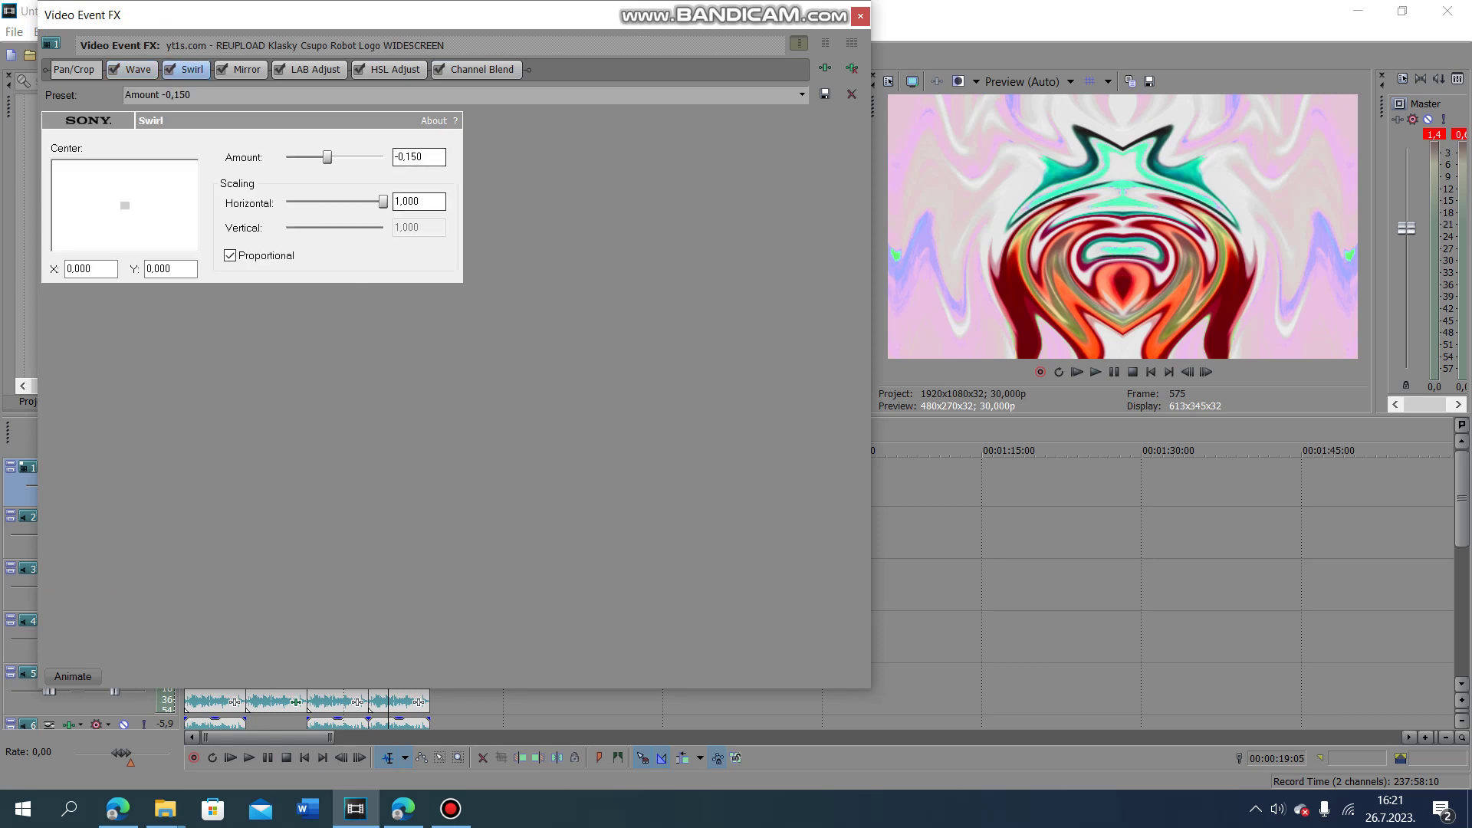
{"action": "left_click", "coordinate": [246, 70]}
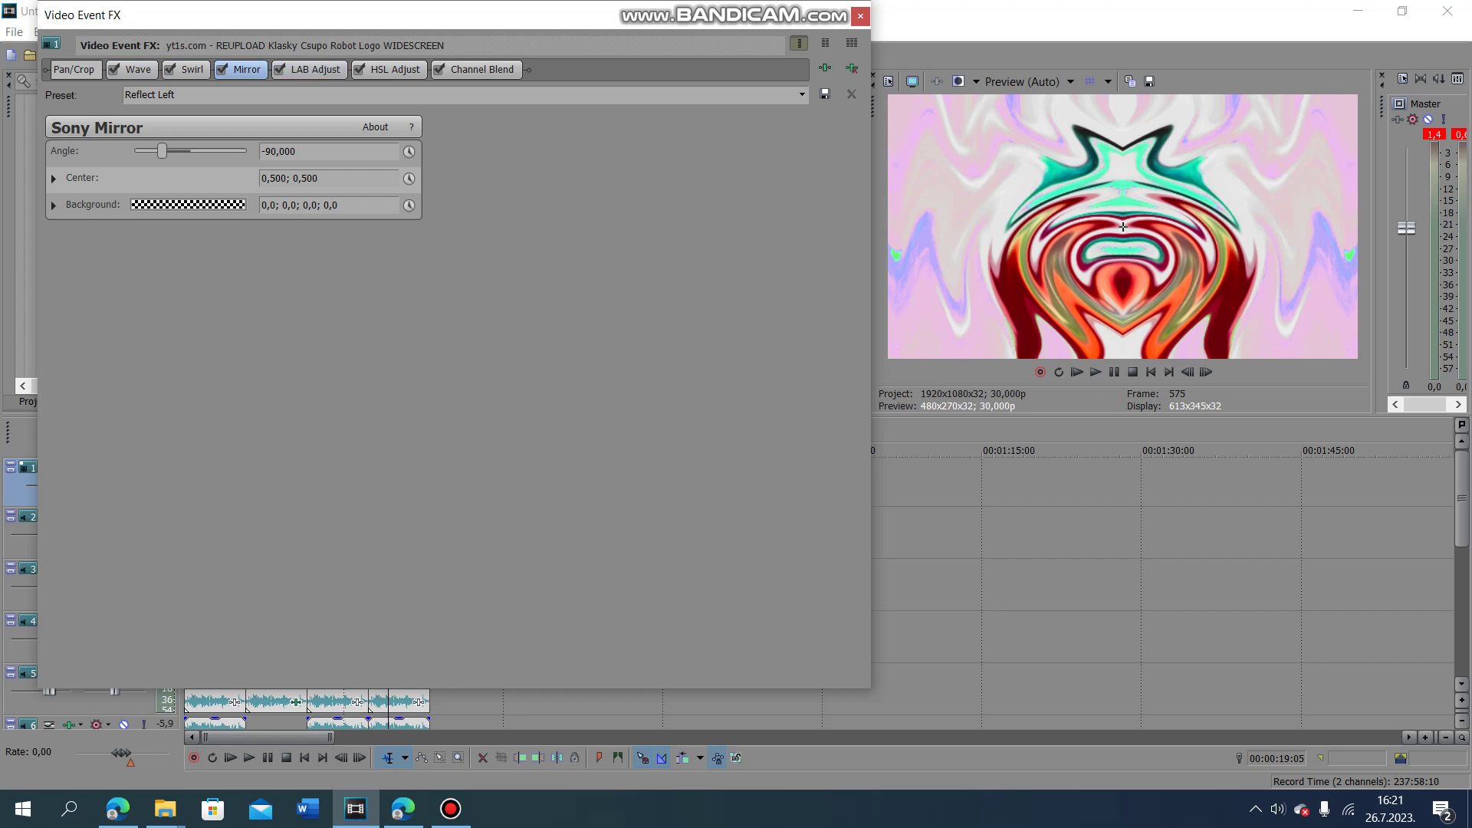
Step: Examine the LAB Adjust, HSL Adjust and Channel Blend settings of the fourth video event
{"action": "left_click", "coordinate": [315, 70]}
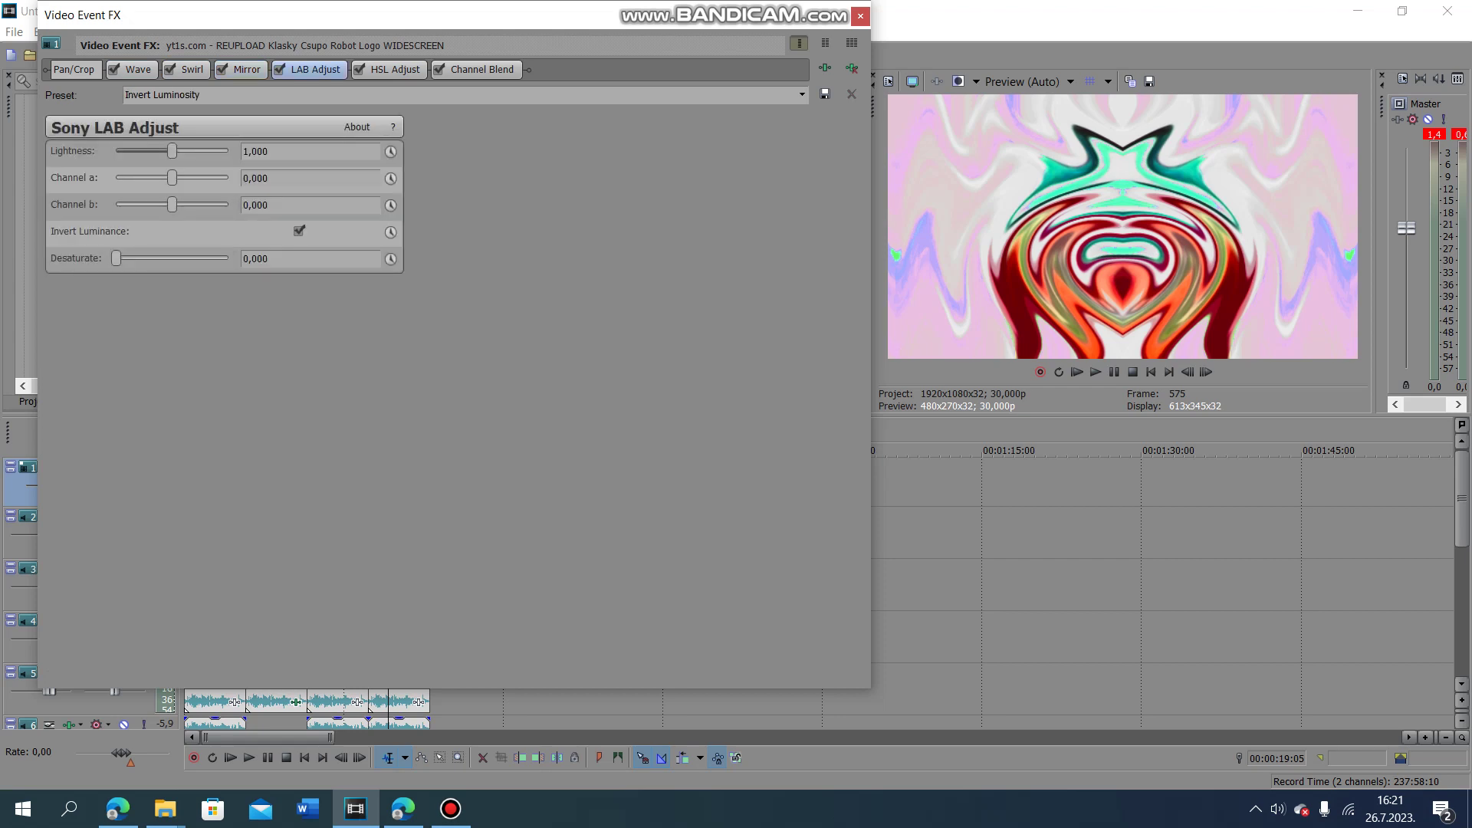
{"action": "left_click", "coordinate": [391, 69]}
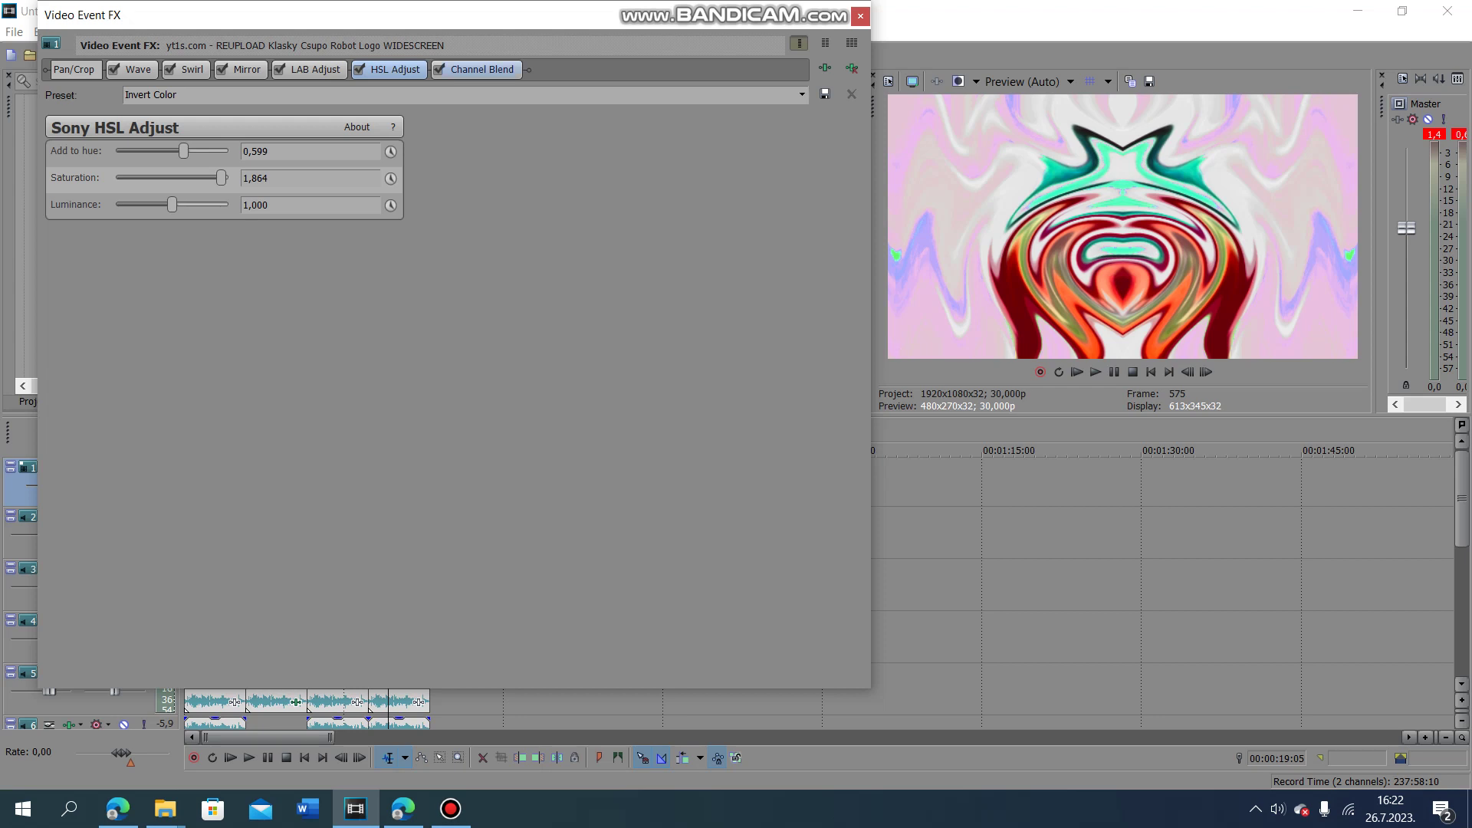
{"action": "left_click", "coordinate": [477, 70]}
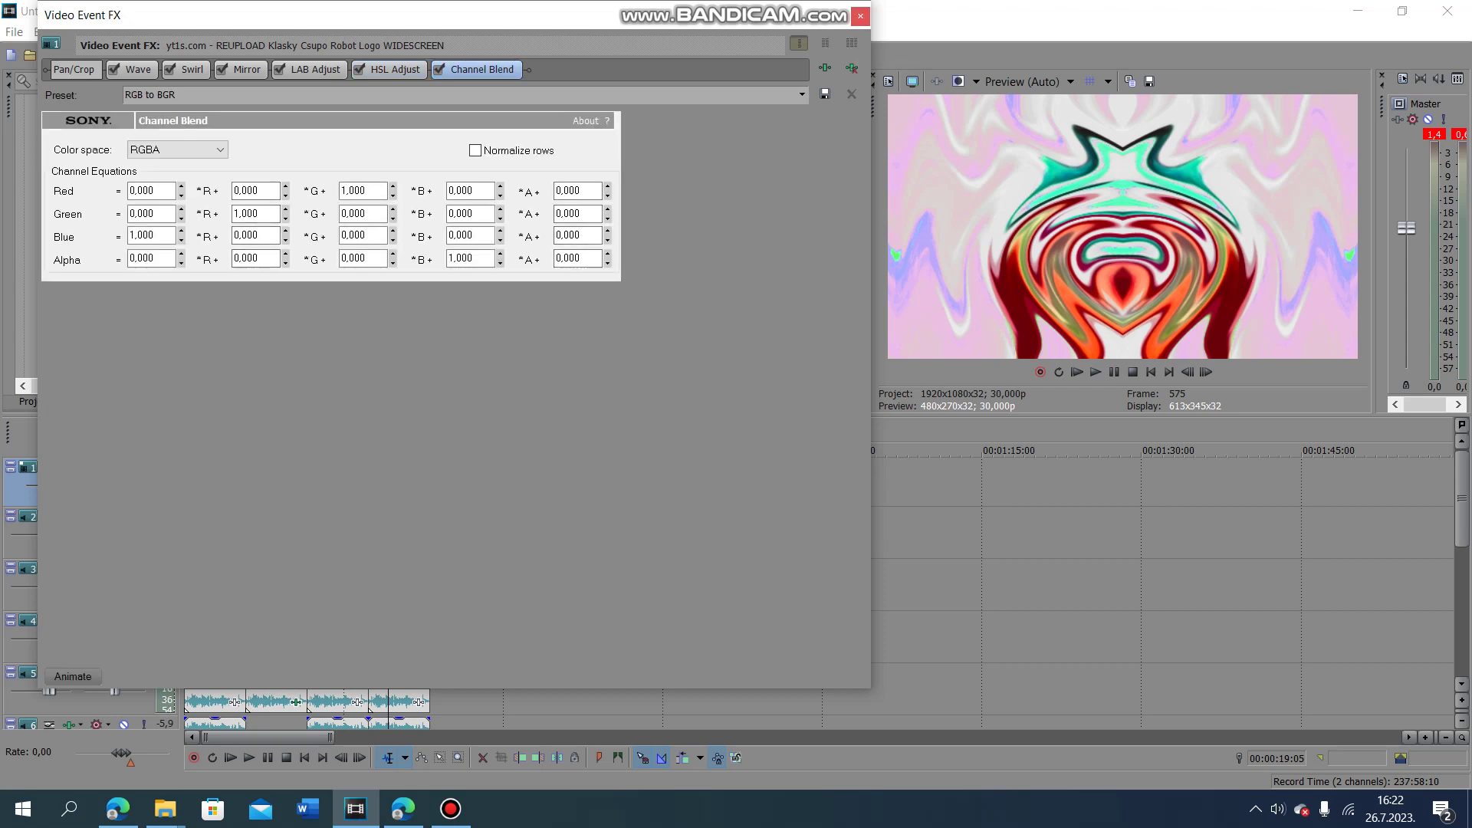
{"action": "left_click", "coordinate": [860, 15]}
Step: Examine the pitch shift properties of the fourth segment's audio events on tracks 2, 3 and 4
{"action": "right_click", "coordinate": [395, 529]}
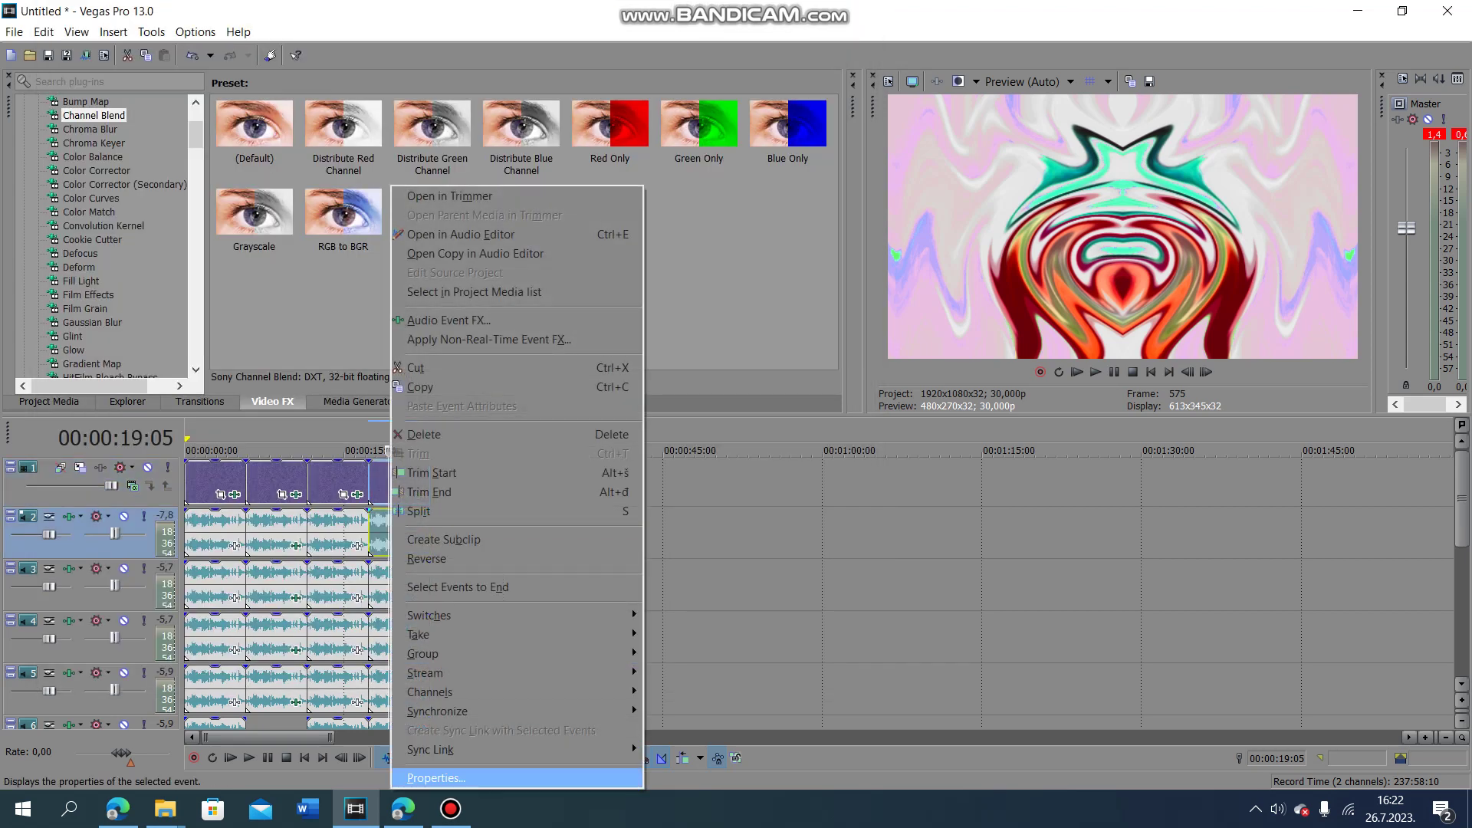
{"action": "left_click", "coordinate": [632, 778]}
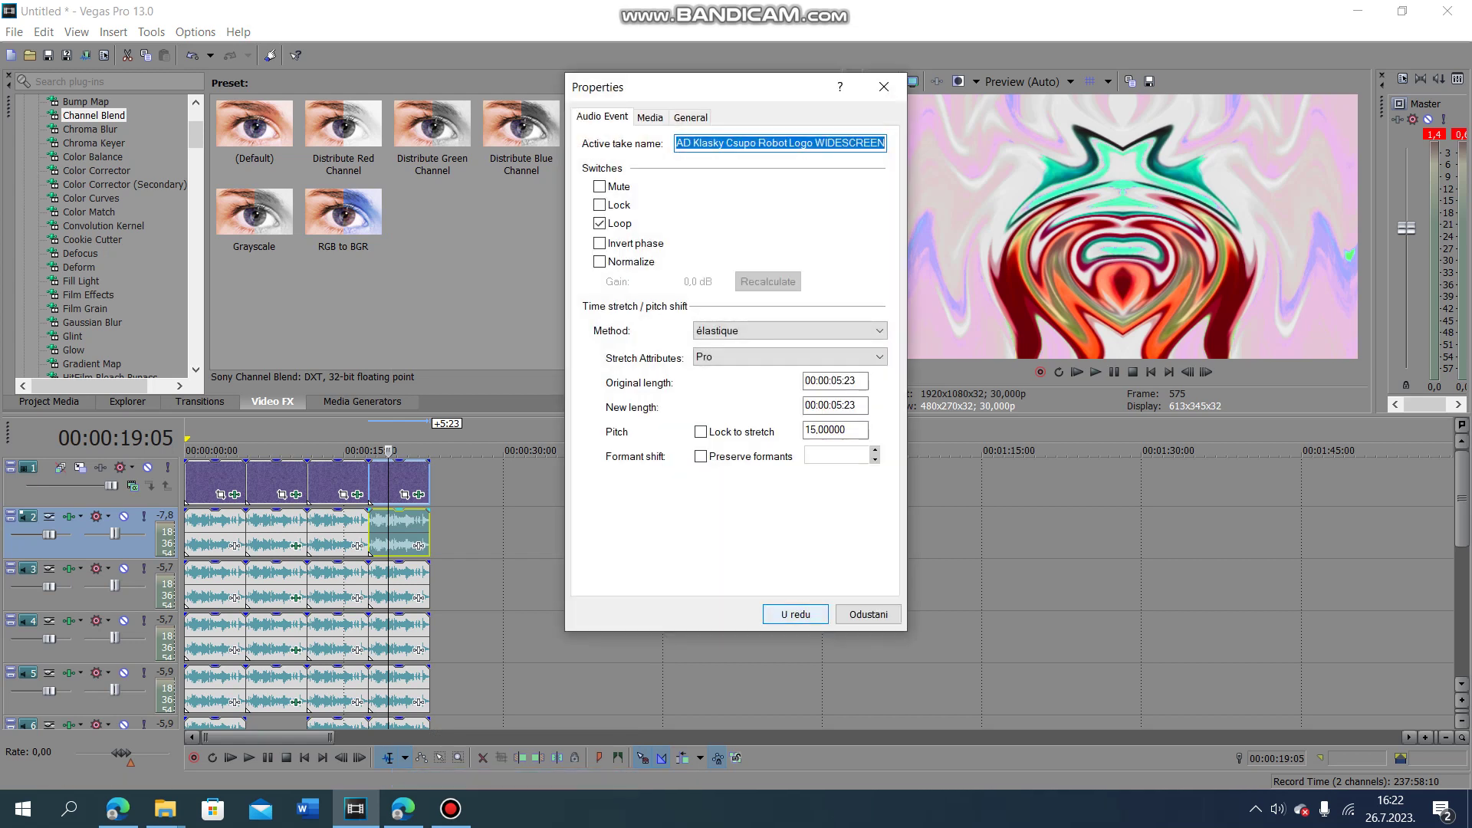
{"action": "left_click", "coordinate": [795, 614]}
{"action": "right_click", "coordinate": [405, 582]}
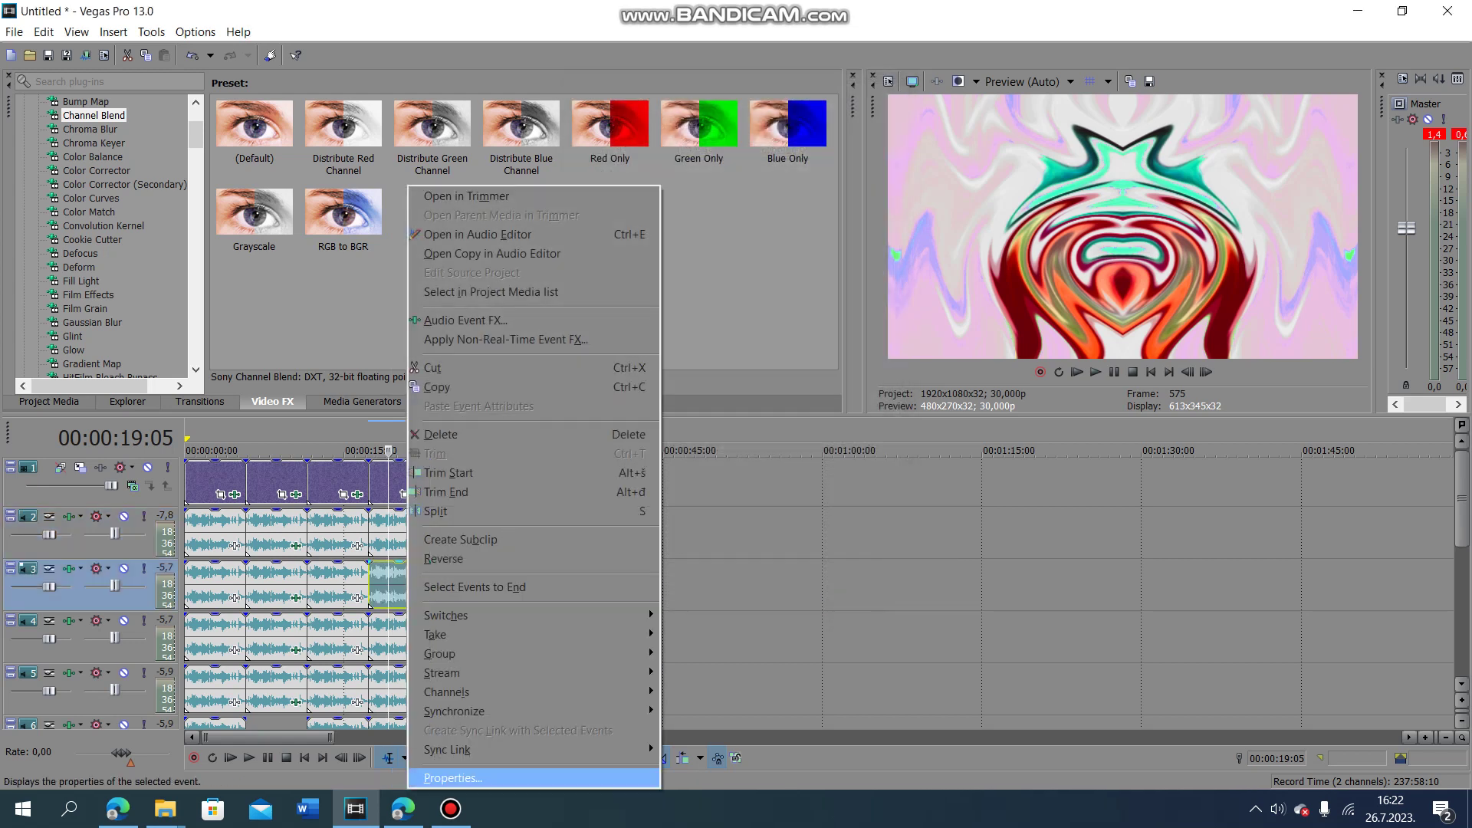
{"action": "left_click", "coordinate": [631, 778]}
{"action": "left_click", "coordinate": [795, 614]}
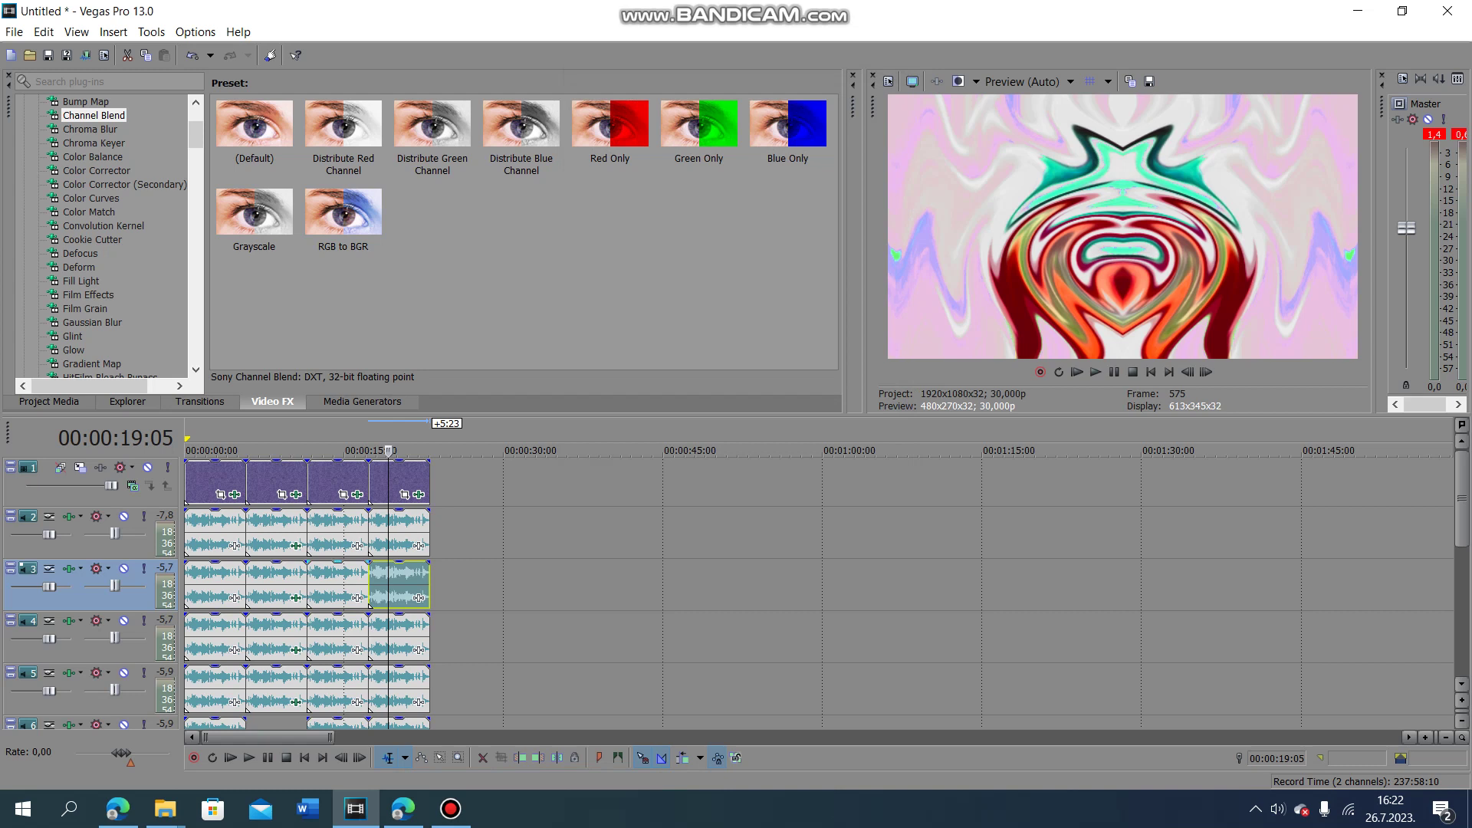
{"action": "right_click", "coordinate": [405, 641]}
{"action": "left_click", "coordinate": [437, 630]}
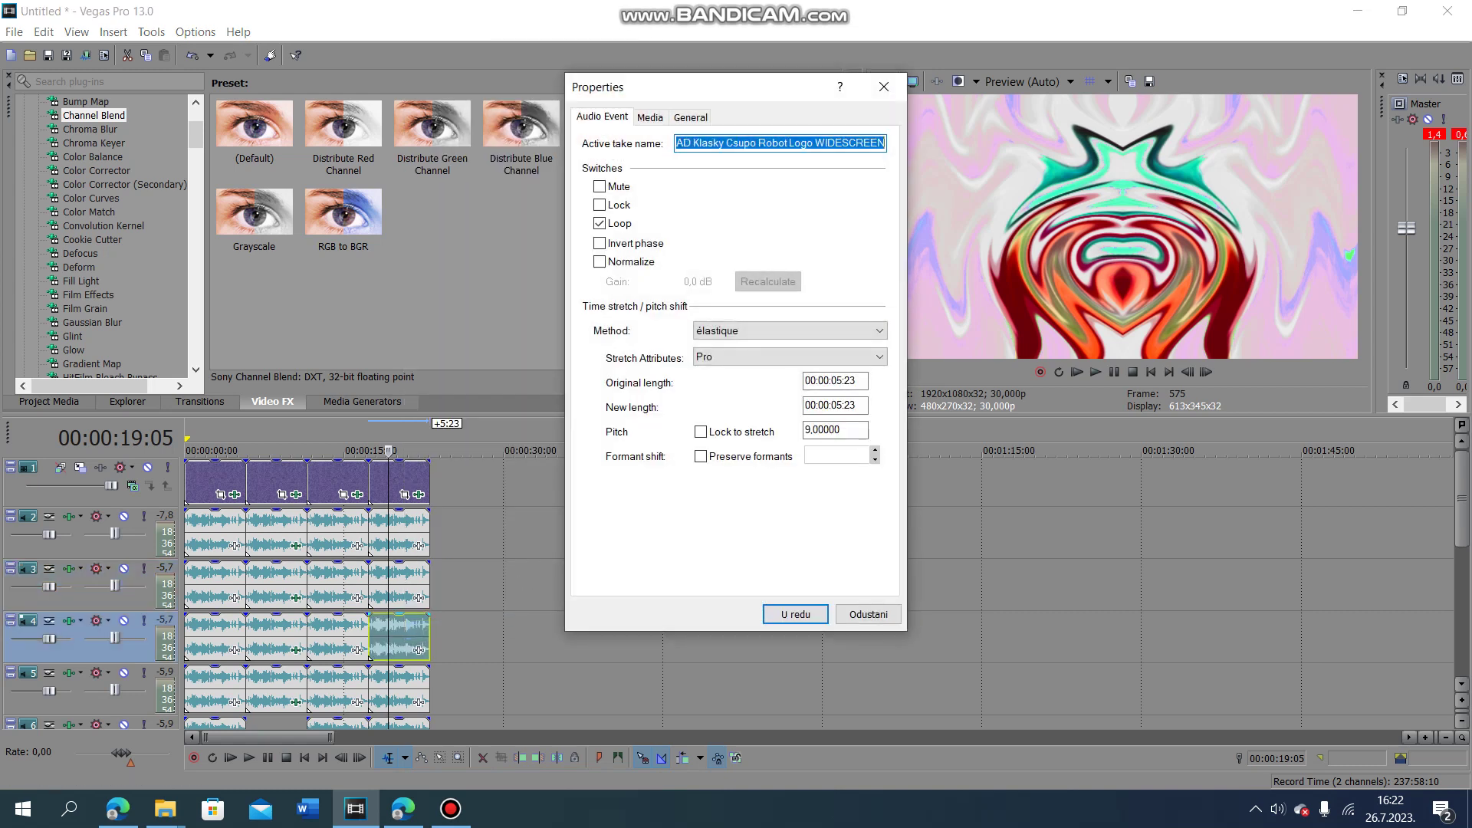
{"action": "left_click", "coordinate": [795, 614]}
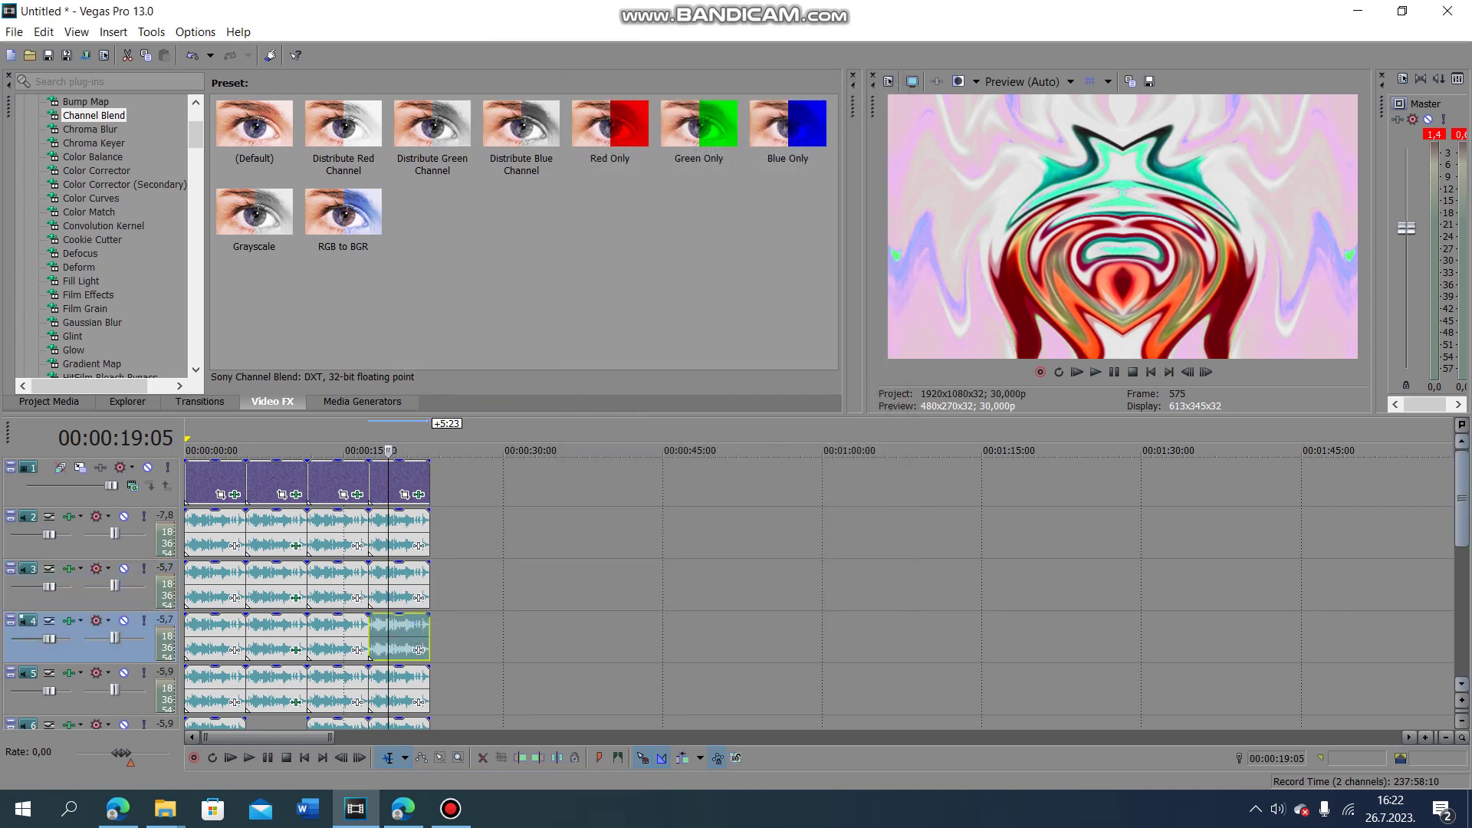
Step: Examine the pitch shift properties of the fourth segment's audio events on tracks 5 and 6
{"action": "scroll", "coordinate": [690, 594], "scroll_direction": "down", "scroll_amount": 2}
{"action": "right_click", "coordinate": [414, 586]}
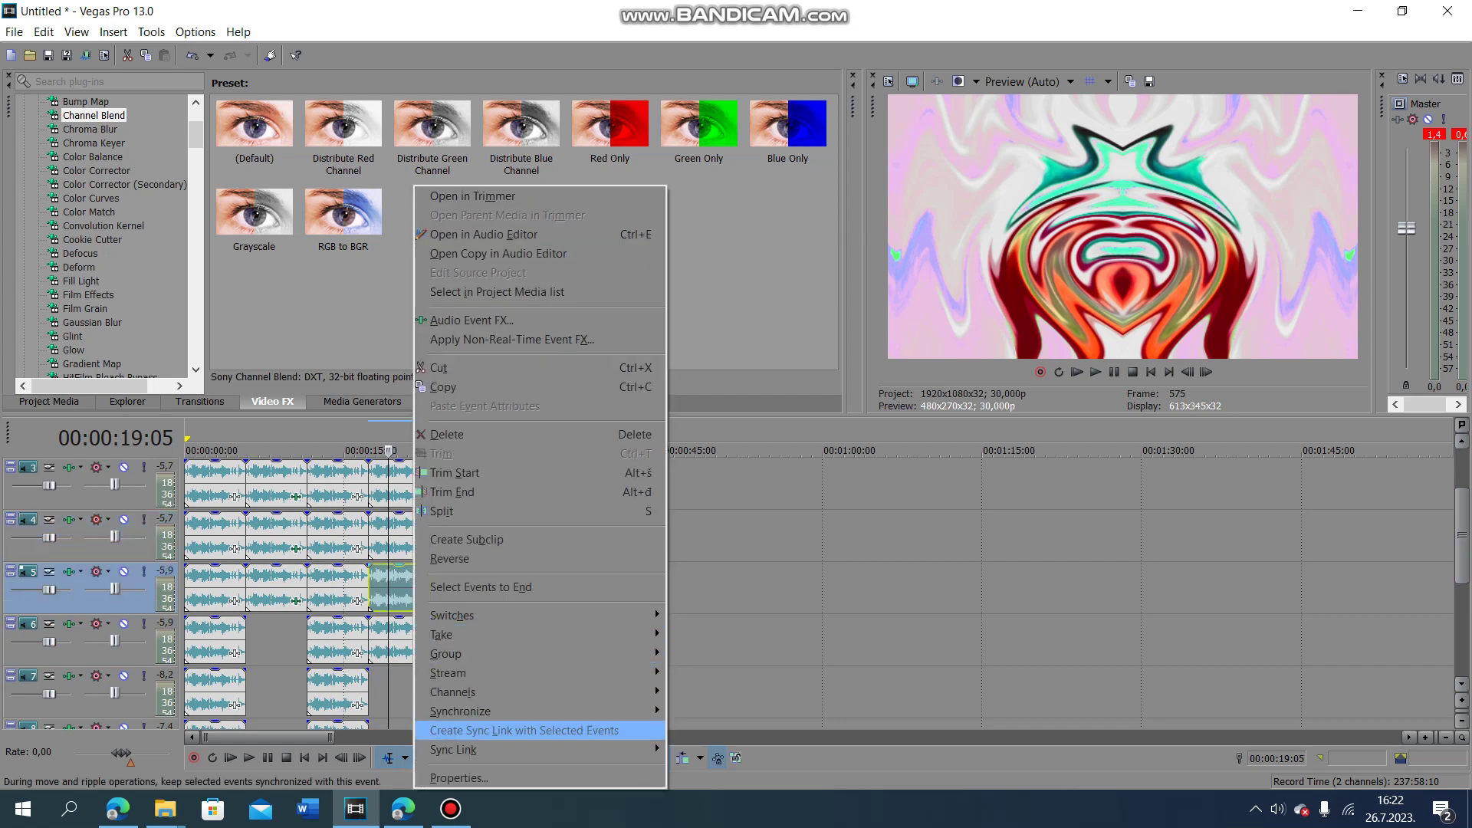
{"action": "left_click", "coordinate": [460, 778]}
{"action": "left_click", "coordinate": [793, 608]}
{"action": "right_click", "coordinate": [402, 648]}
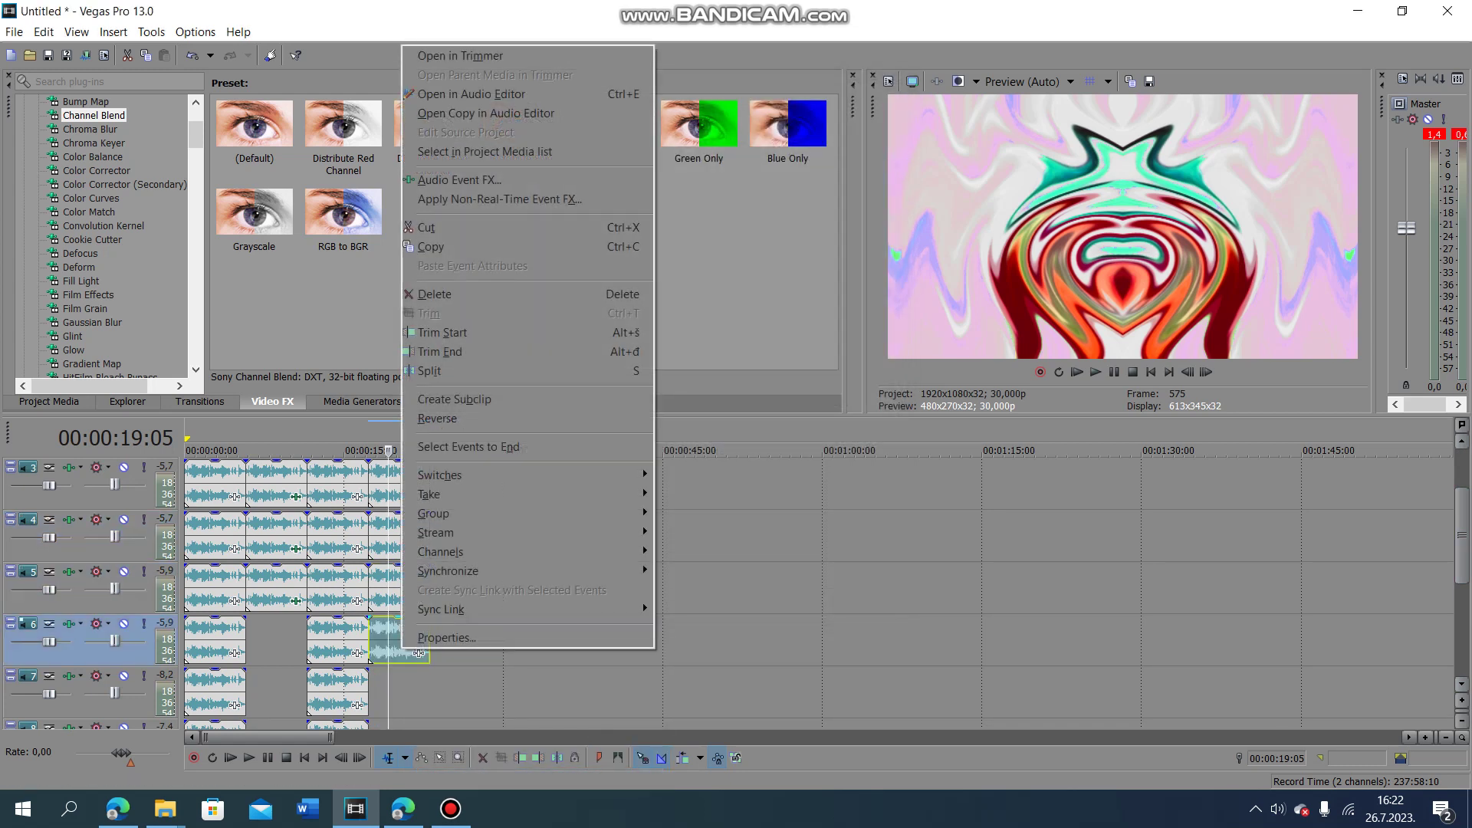
{"action": "left_click", "coordinate": [460, 637]}
{"action": "key", "text": "Return"}
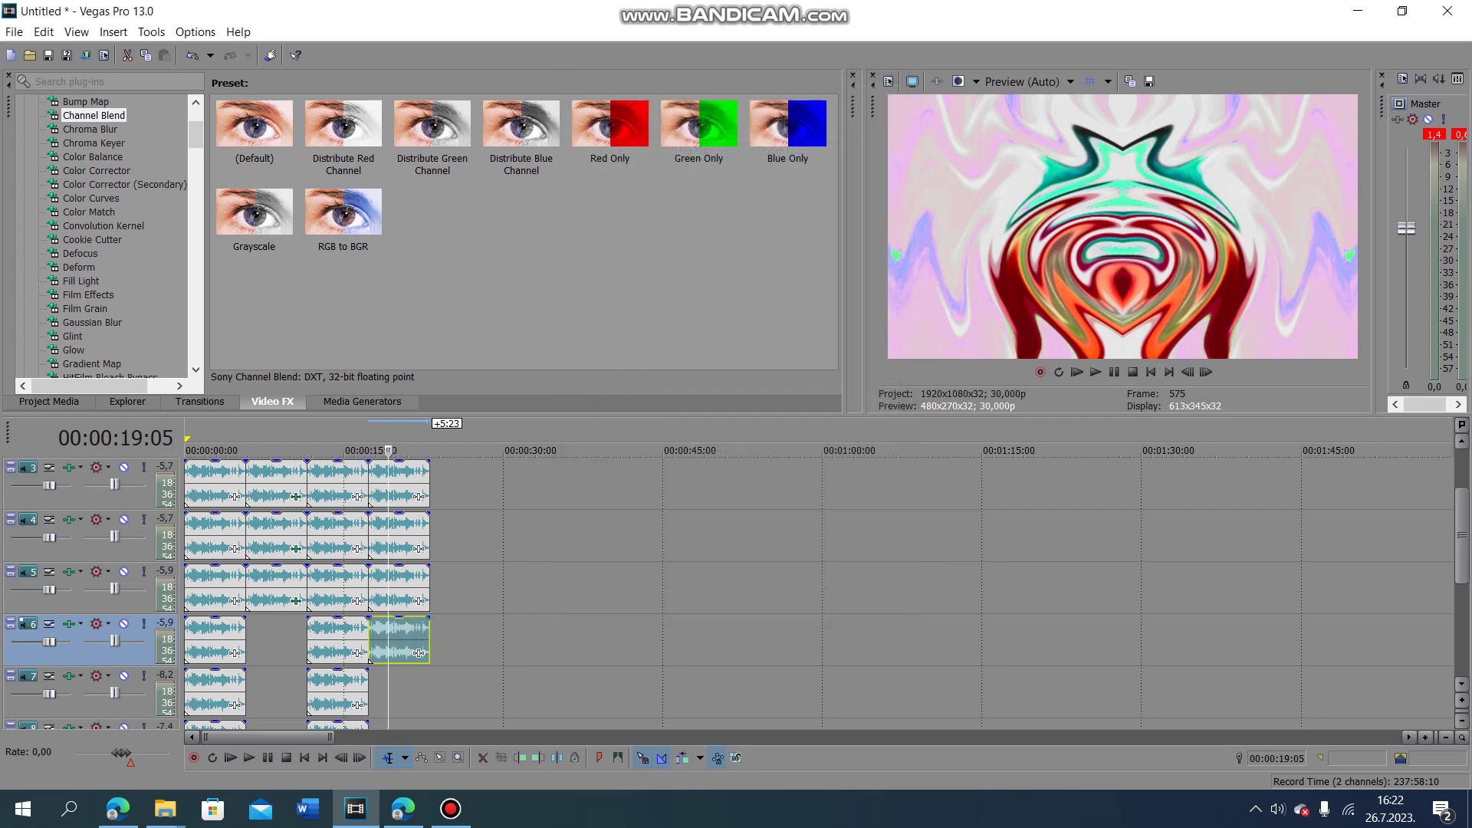